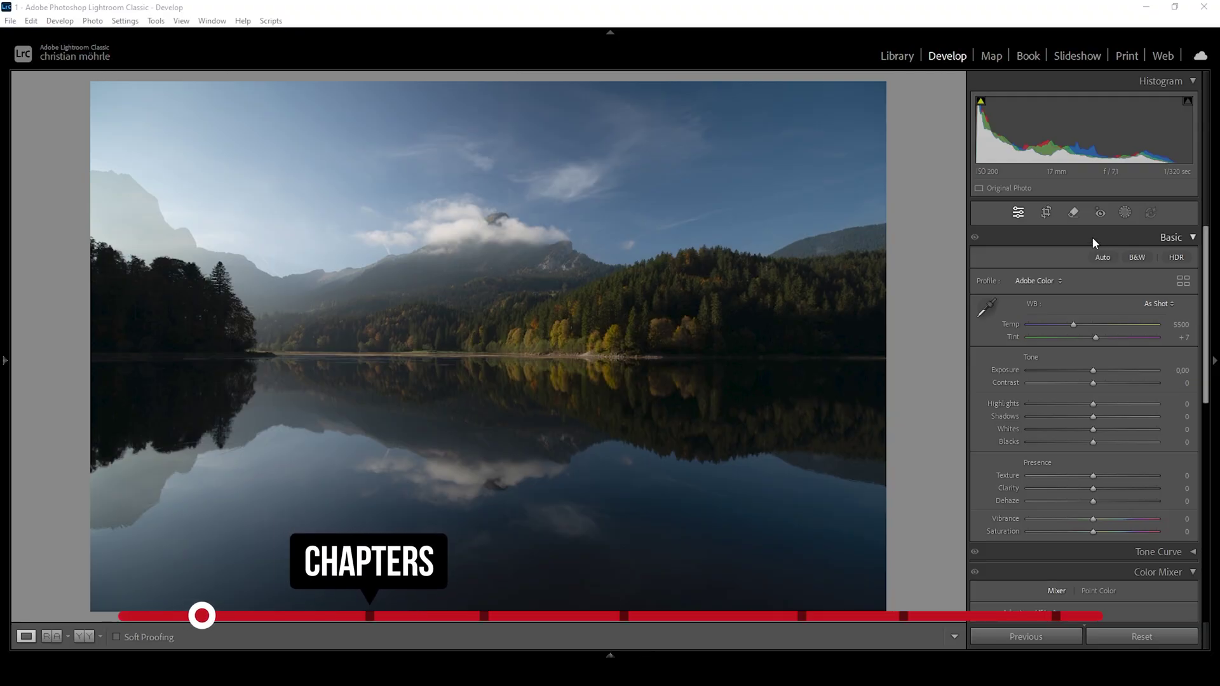
Step: Straighten the lake photo by about -0.35° and crop top and bottom into a wider panoramic frame
left_click(1045, 213)
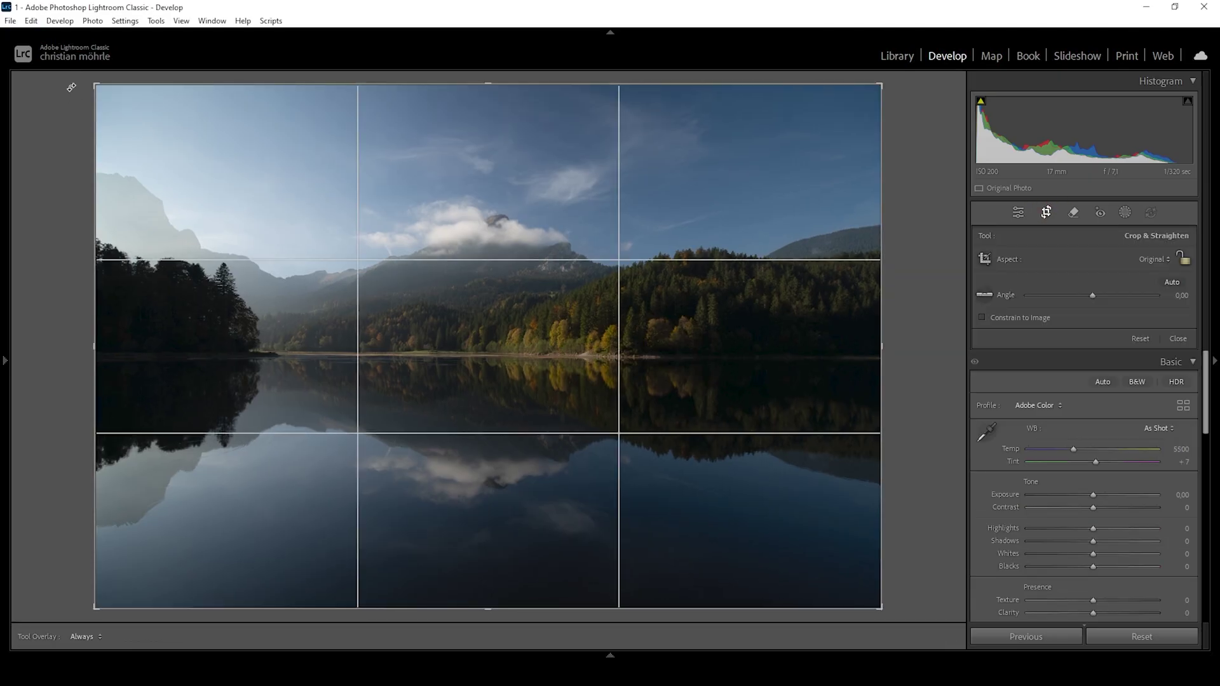
left_click_drag(71, 87, 66, 86)
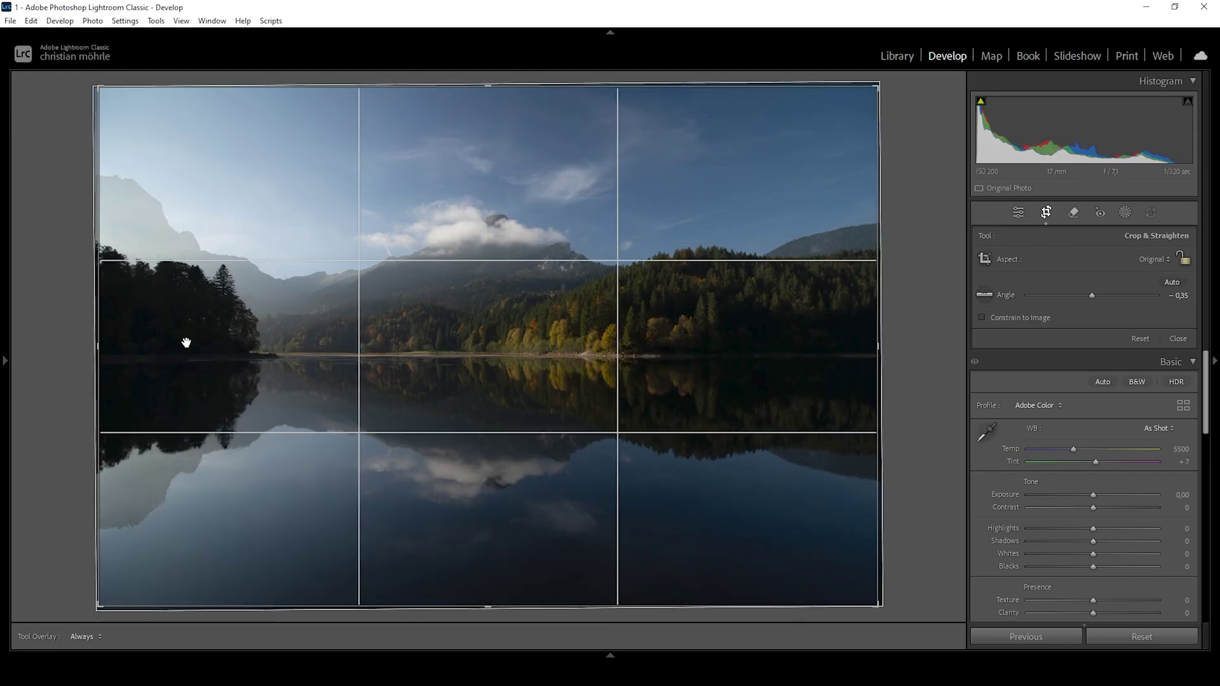
left_click_drag(487, 85, 490, 109)
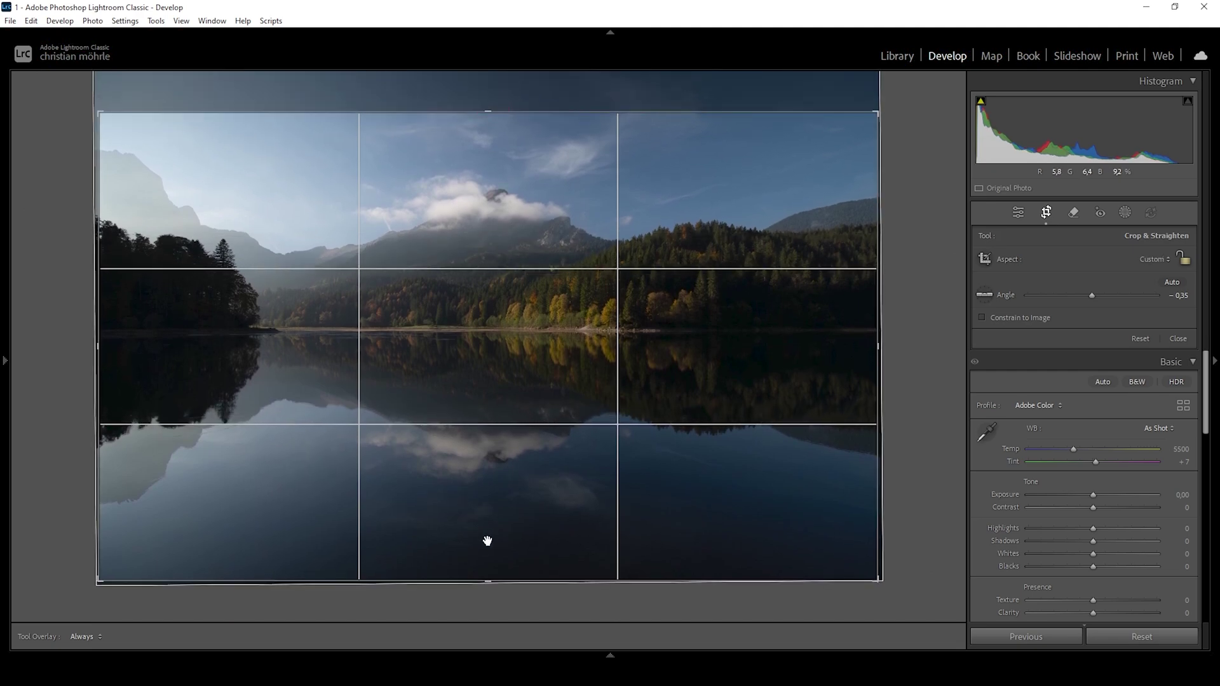
left_click_drag(487, 580, 496, 557)
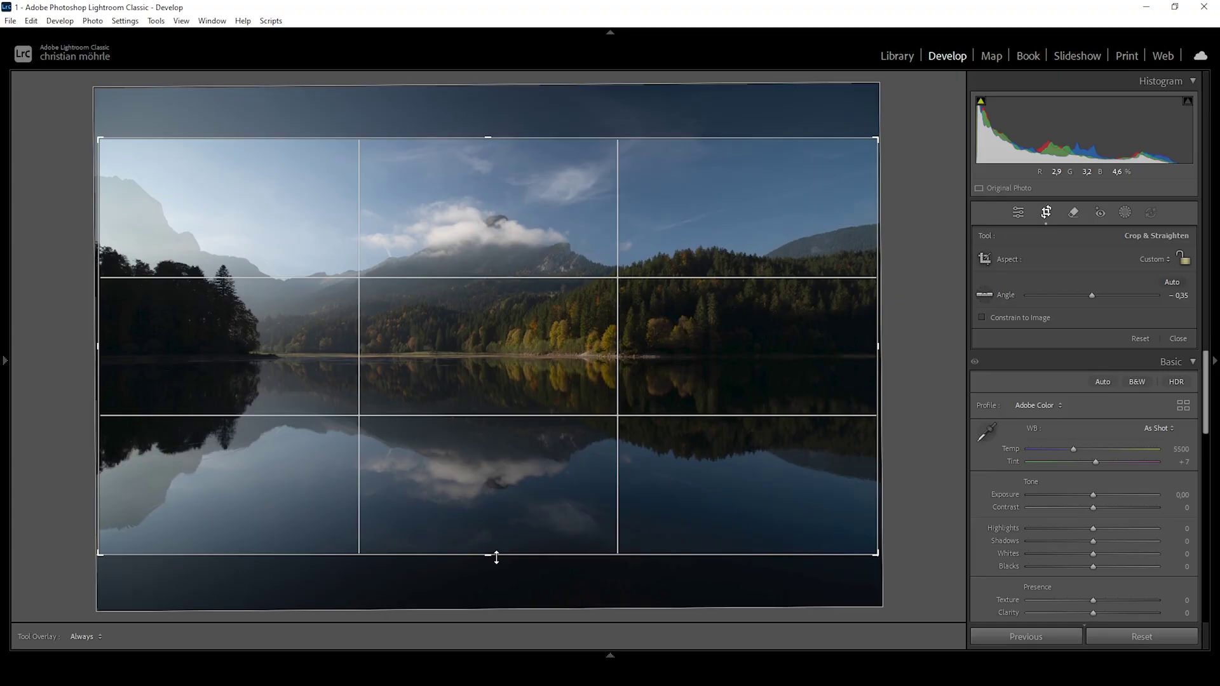
key("Return")
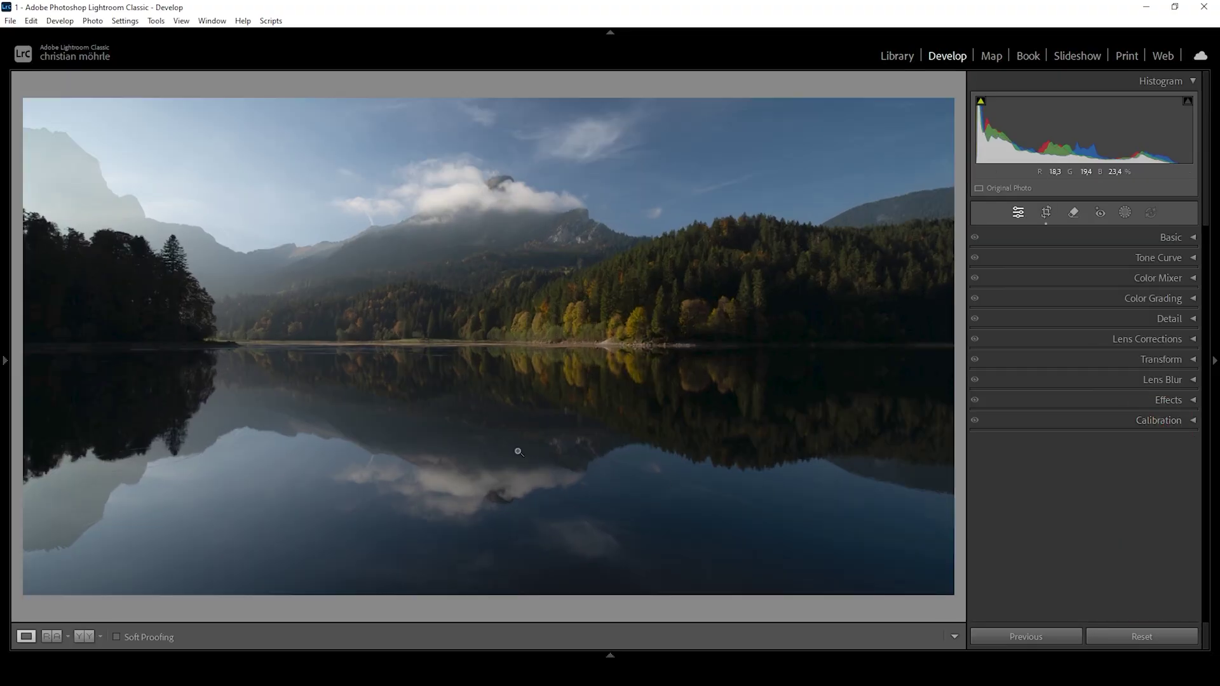
Step: Switch the photo's profile to Adobe Standard in the Basic panel
left_click(1153, 238)
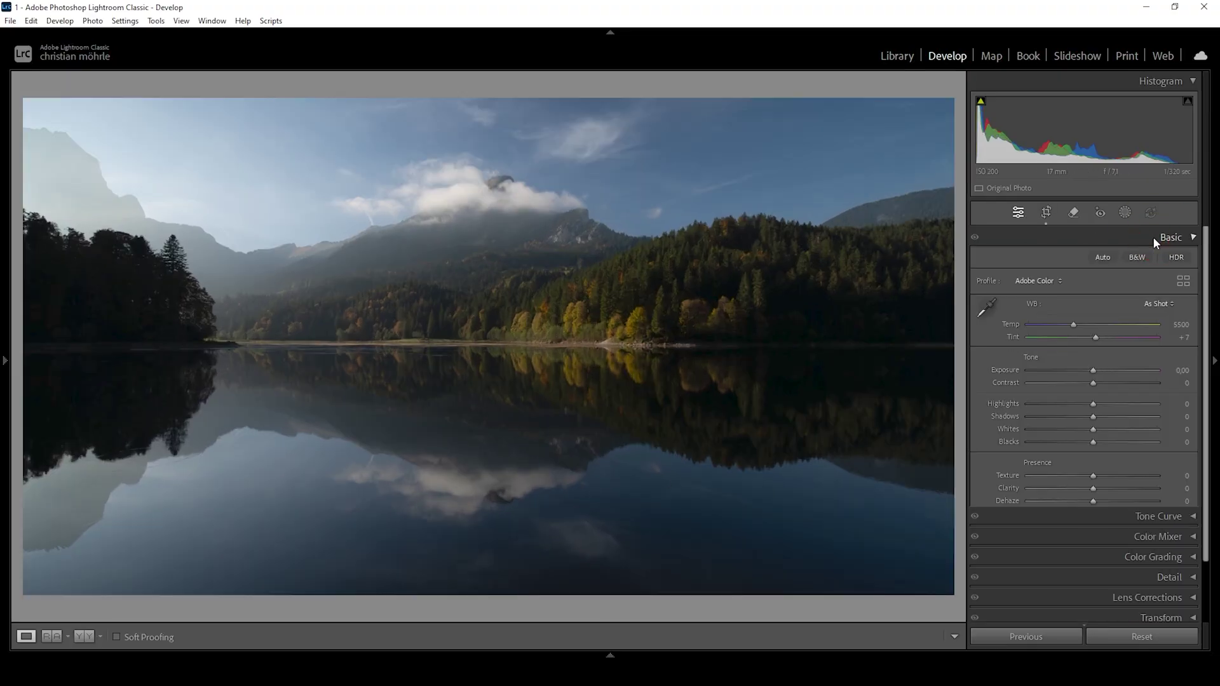
left_click(1040, 287)
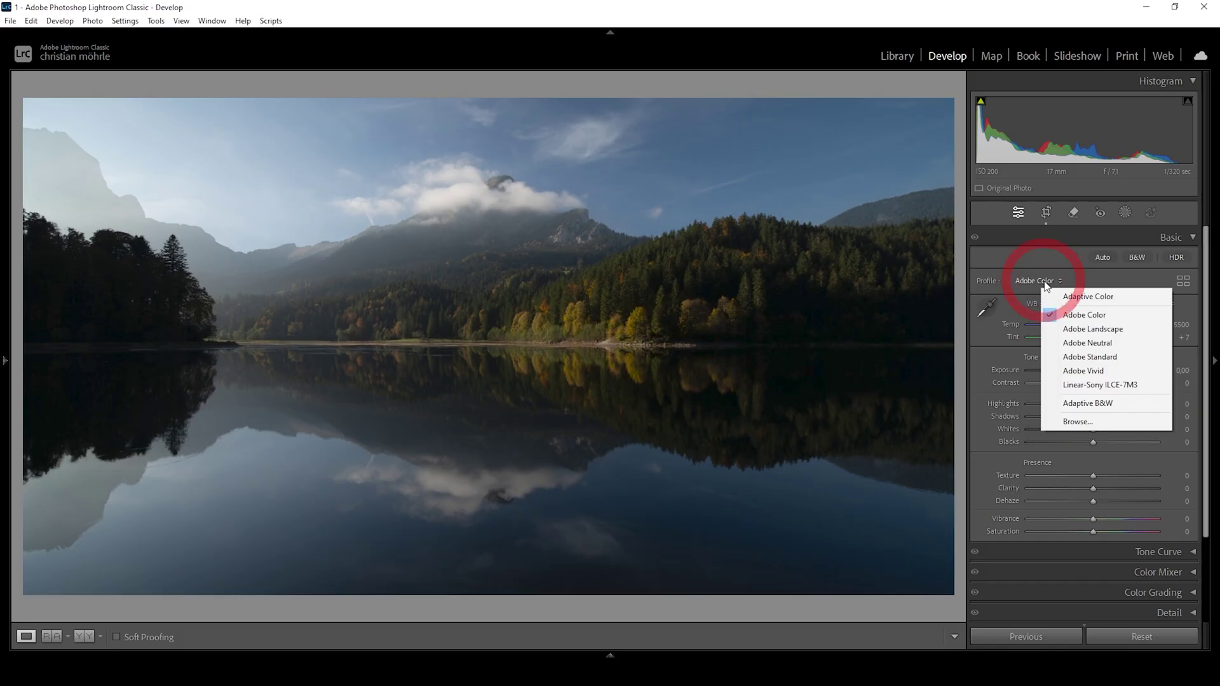
left_click(1115, 358)
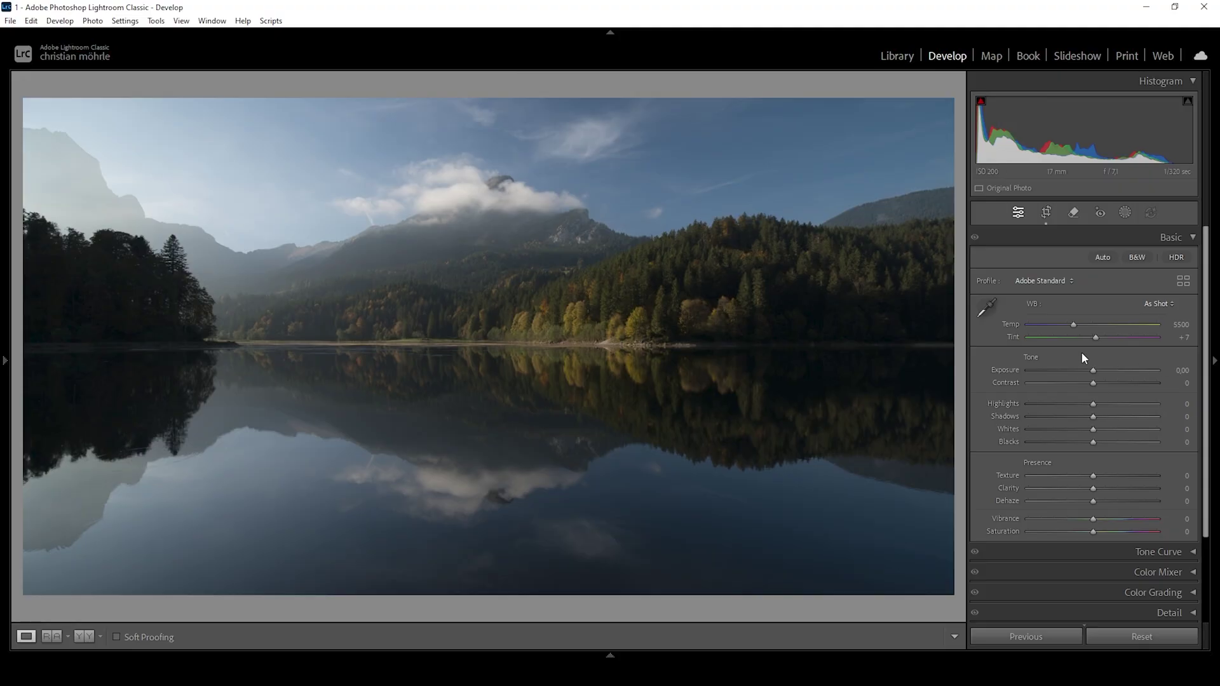
Step: Set Exposure +1.45, Highlights -65, Shadows +11 and Blacks +12
left_click_drag(1094, 371, 1111, 375)
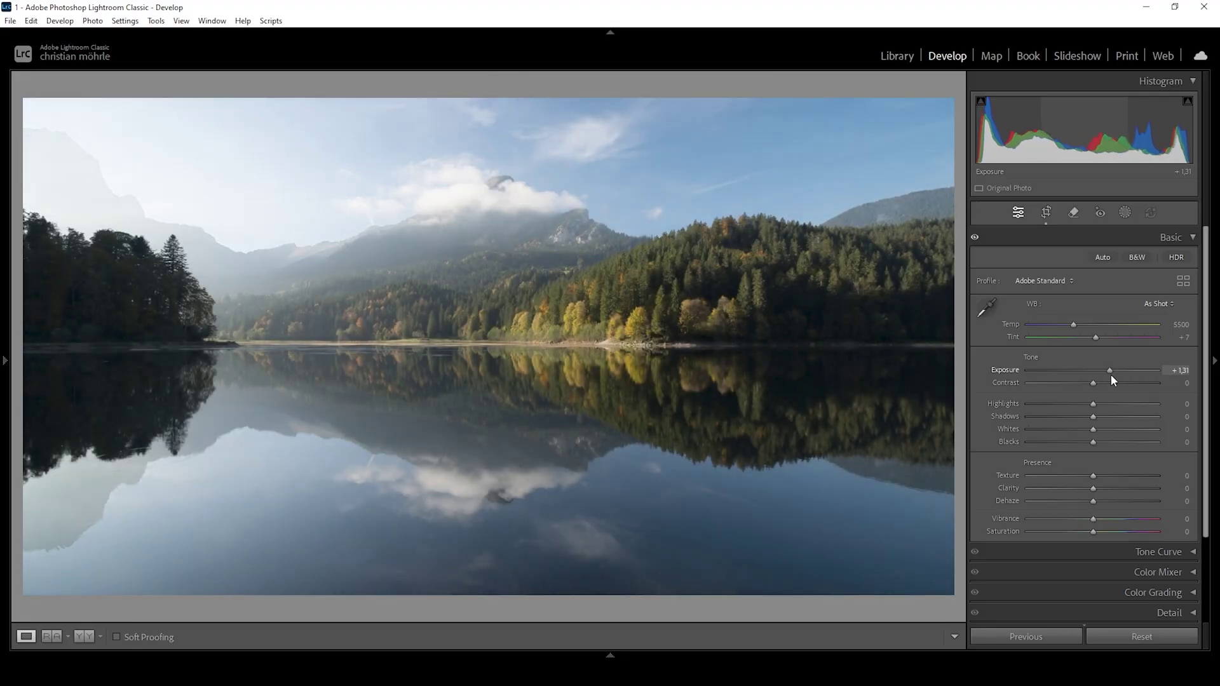
left_click_drag(1111, 375, 1112, 374)
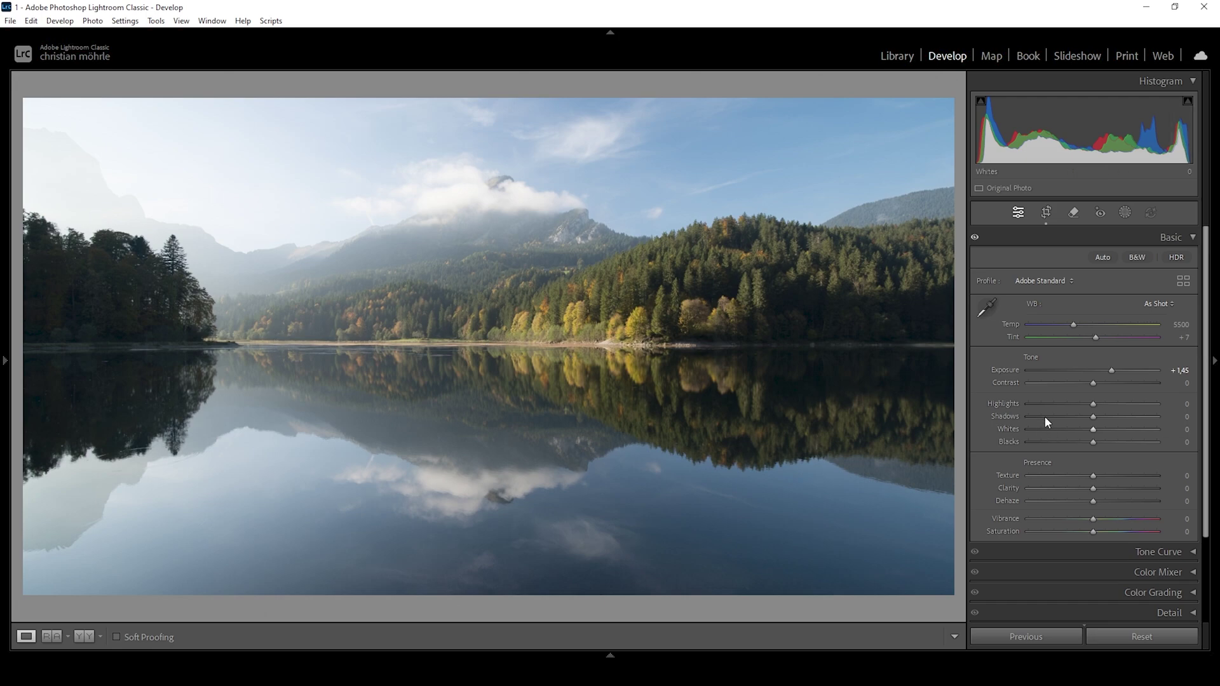
left_click_drag(1088, 406, 1051, 404)
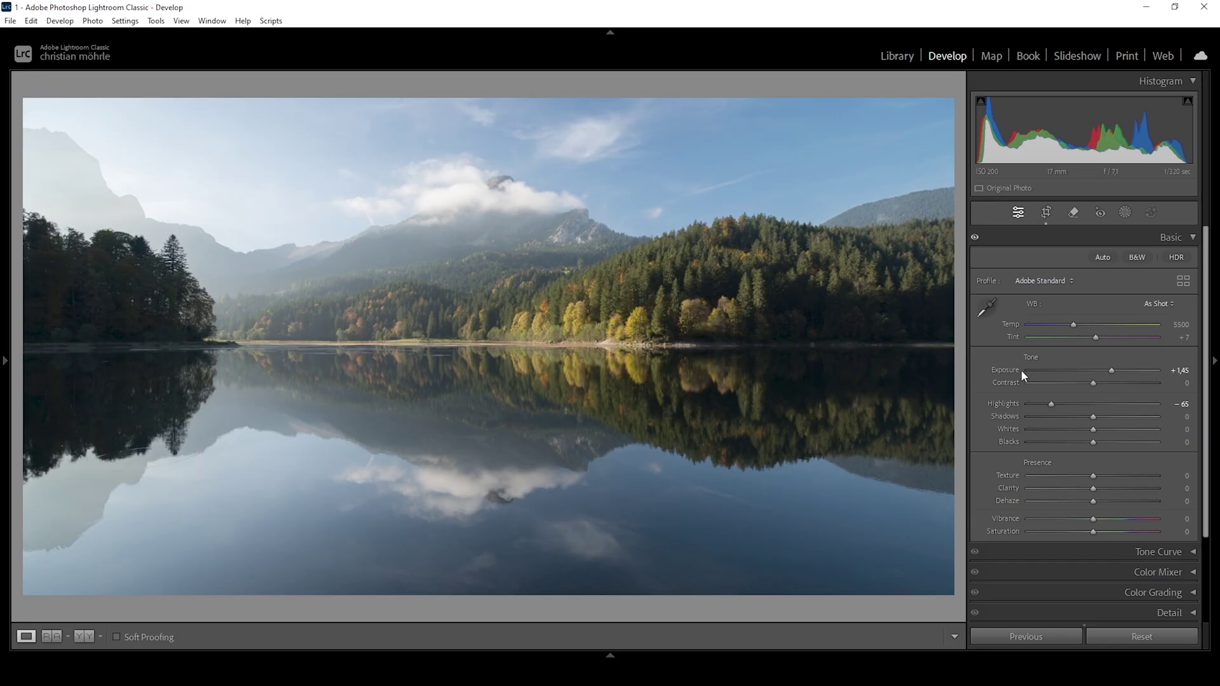
left_click_drag(1098, 416, 1102, 441)
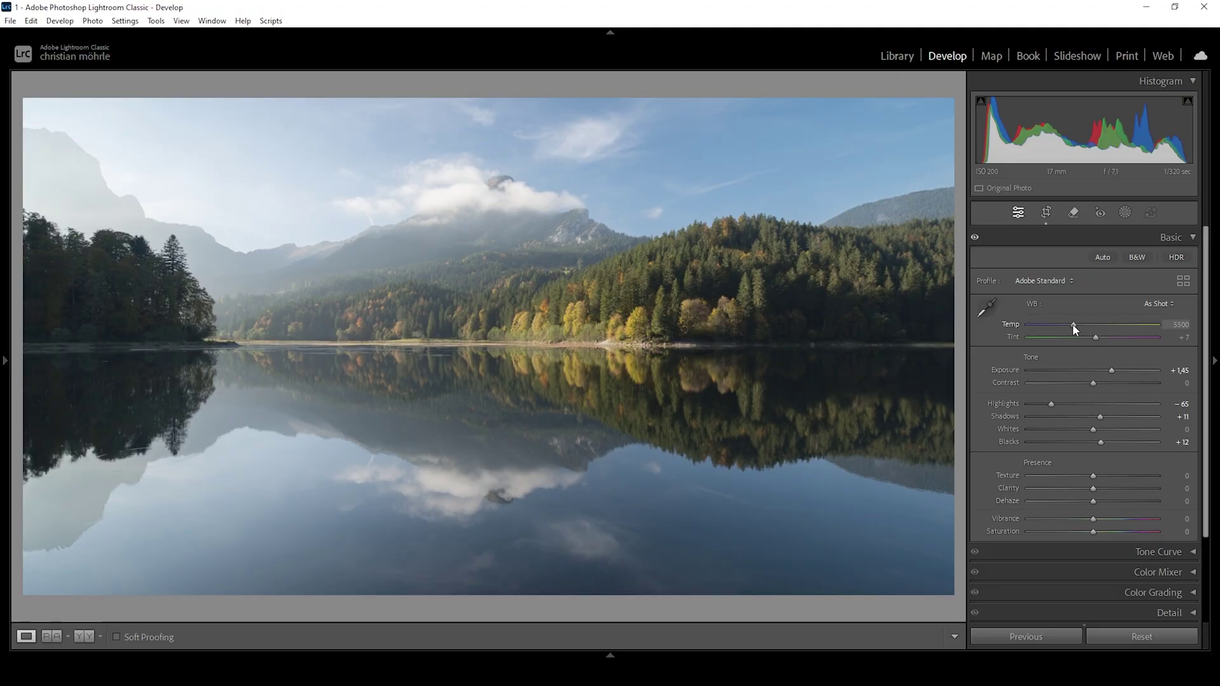
Step: Set Temp 8800, Tint +10, Texture +5, Clarity +5, Dehaze -5 and Vibrance +6
left_click_drag(1073, 324, 1108, 324)
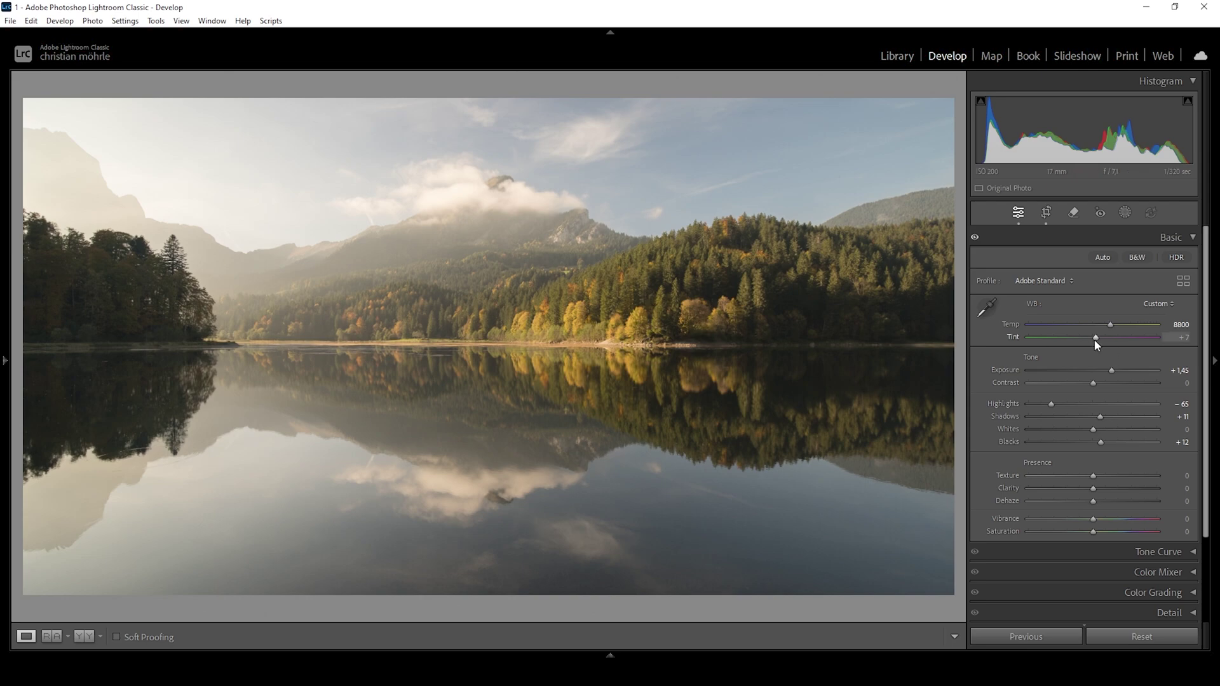
left_click_drag(1095, 338, 1097, 339)
left_click_drag(1094, 491, 1098, 492)
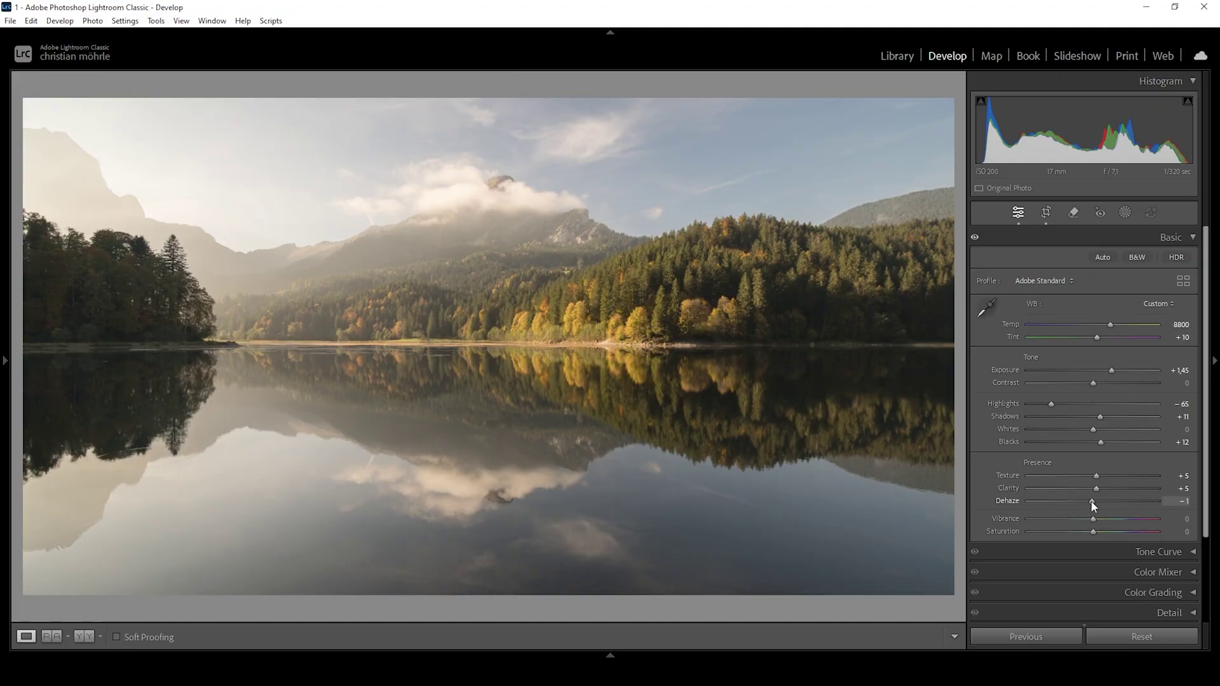
left_click_drag(1091, 500, 1088, 501)
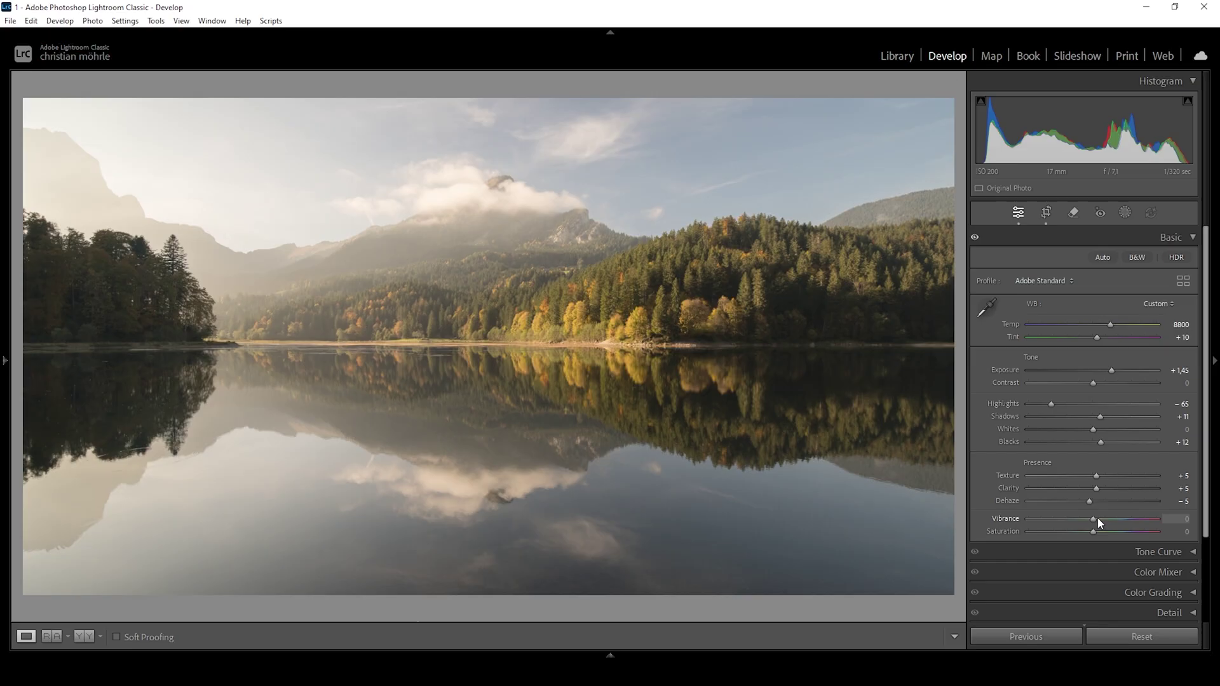
left_click_drag(1098, 519, 1103, 522)
left_click(88, 636)
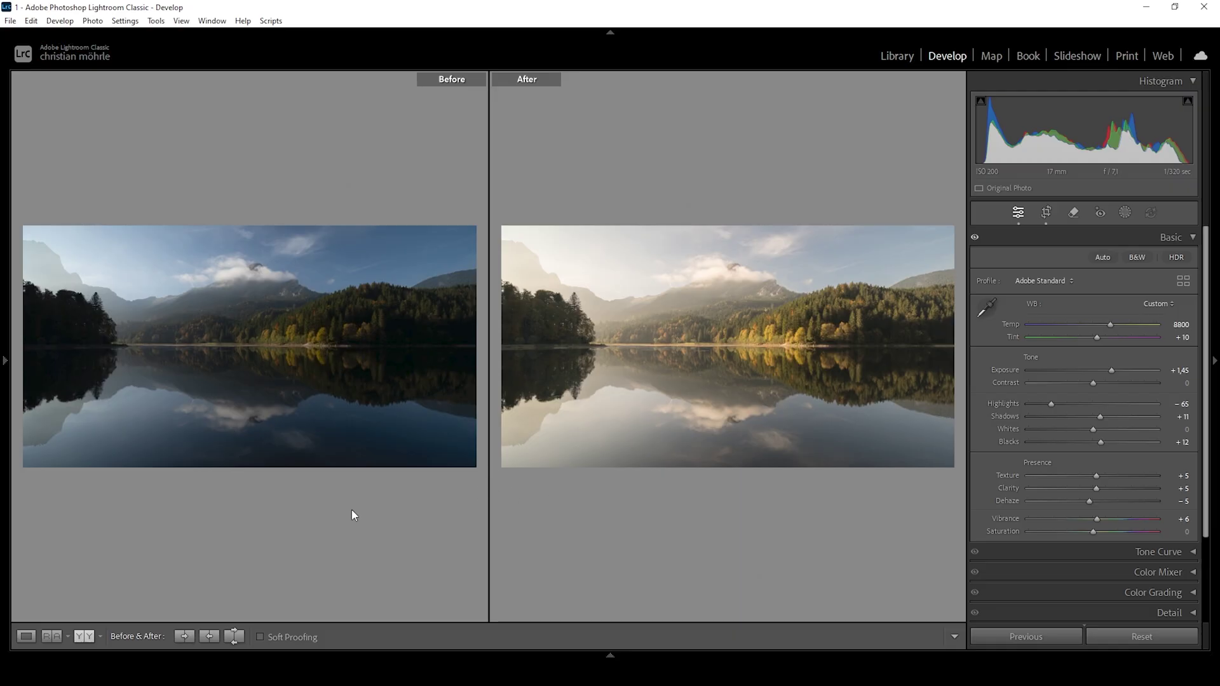
left_click(28, 639)
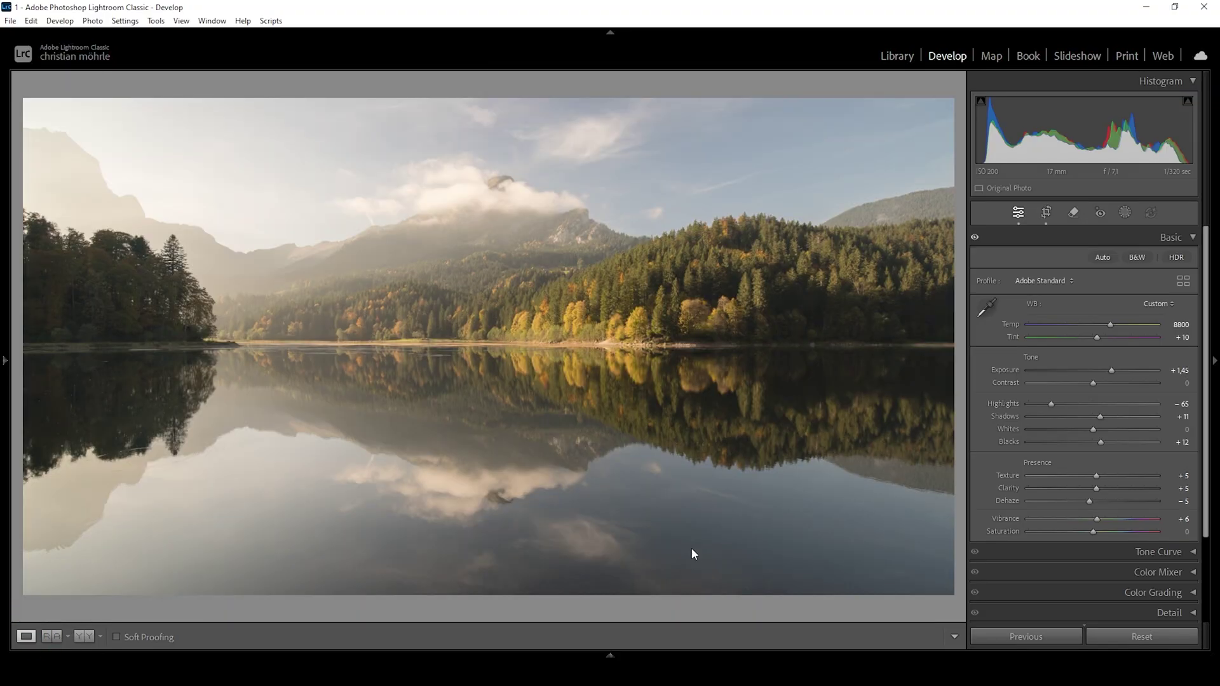
Step: Draw a linear gradient mask from the photo's left edge toward the centre
left_click(1122, 215)
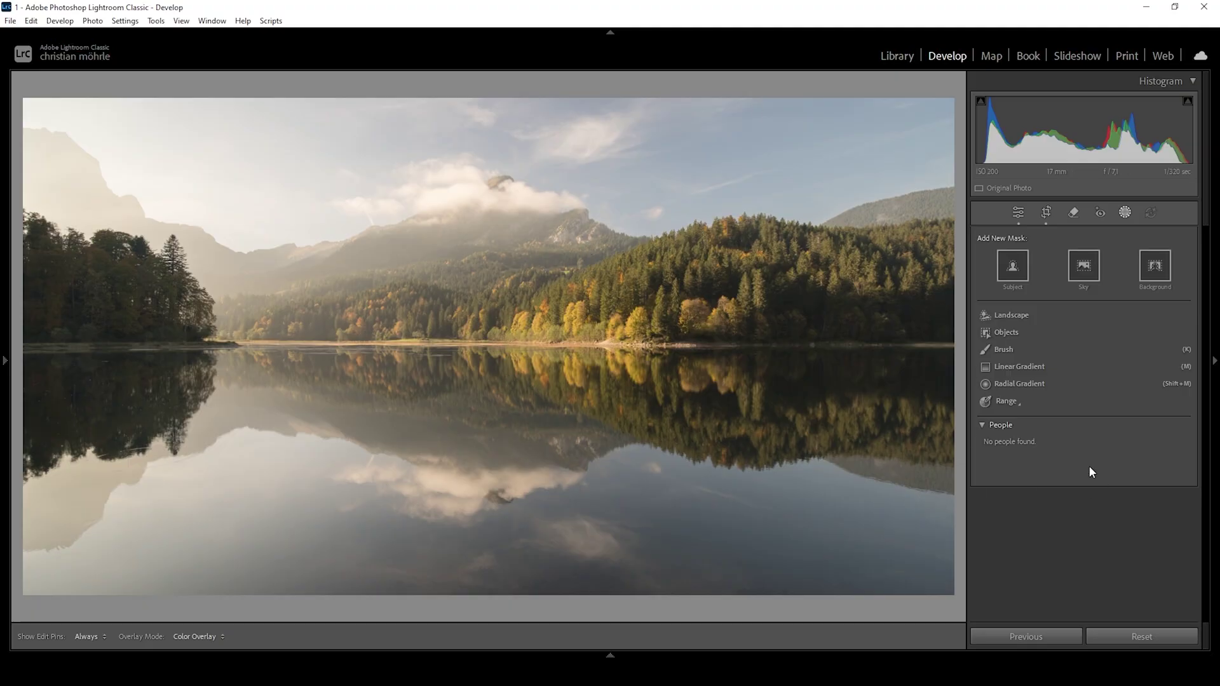
left_click(1034, 366)
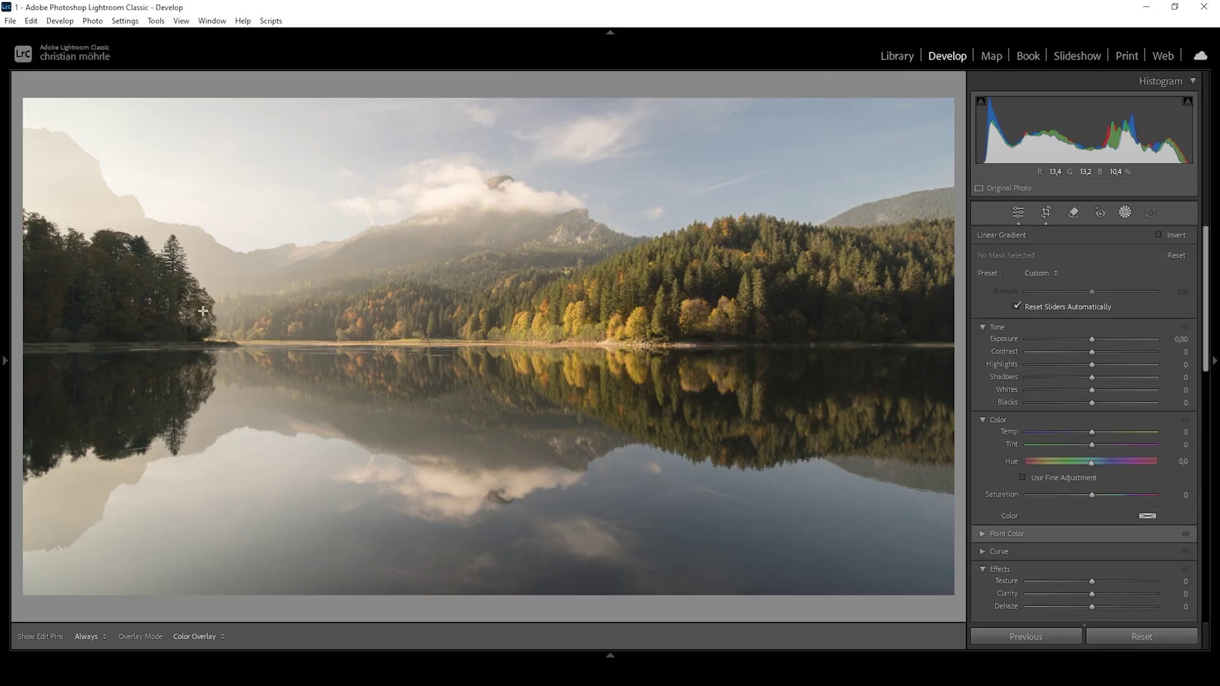
left_click_drag(42, 259, 513, 413)
left_click_drag(275, 340, 363, 355)
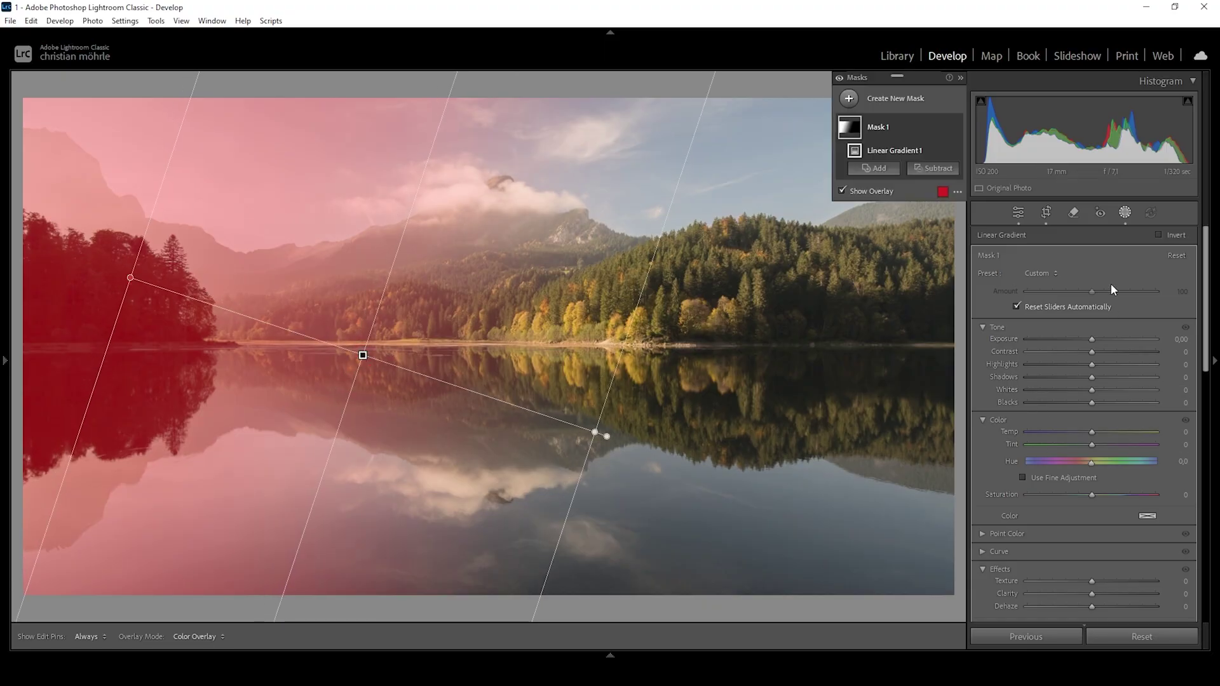
Step: Give the gradient mask Exposure 0.26, Blacks 14 and Temp 27
left_click_drag(1092, 339, 1096, 337)
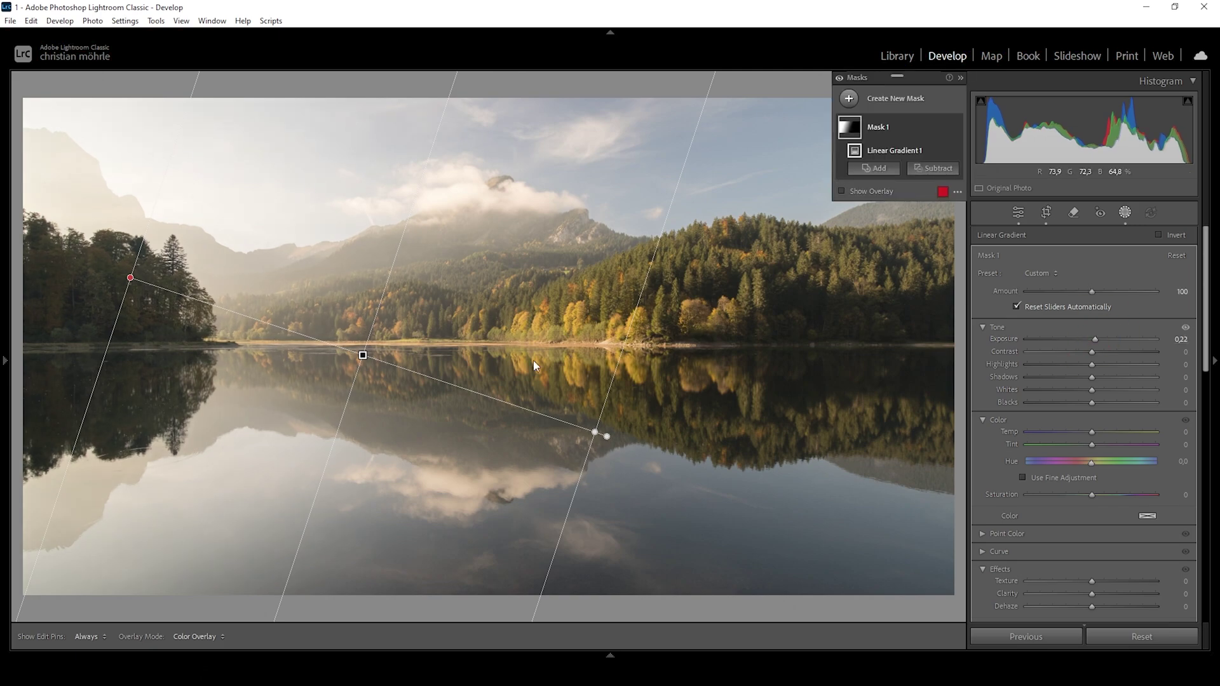
left_click_drag(1094, 338, 1095, 343)
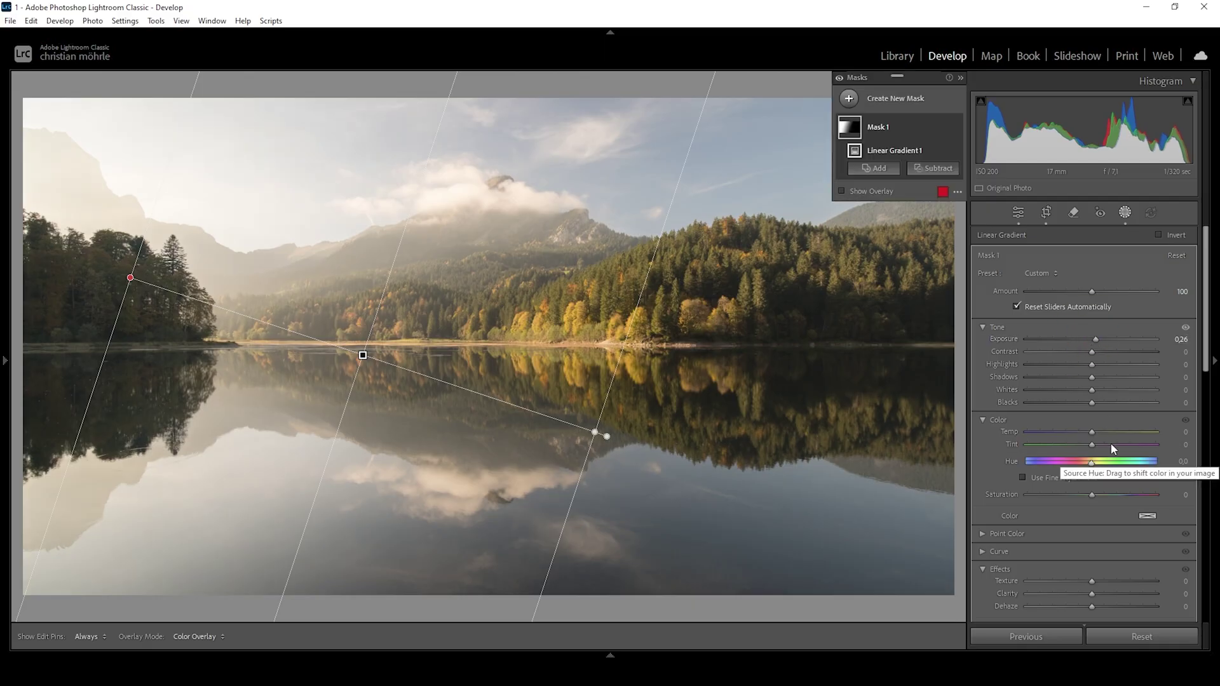
left_click_drag(1095, 406, 1102, 408)
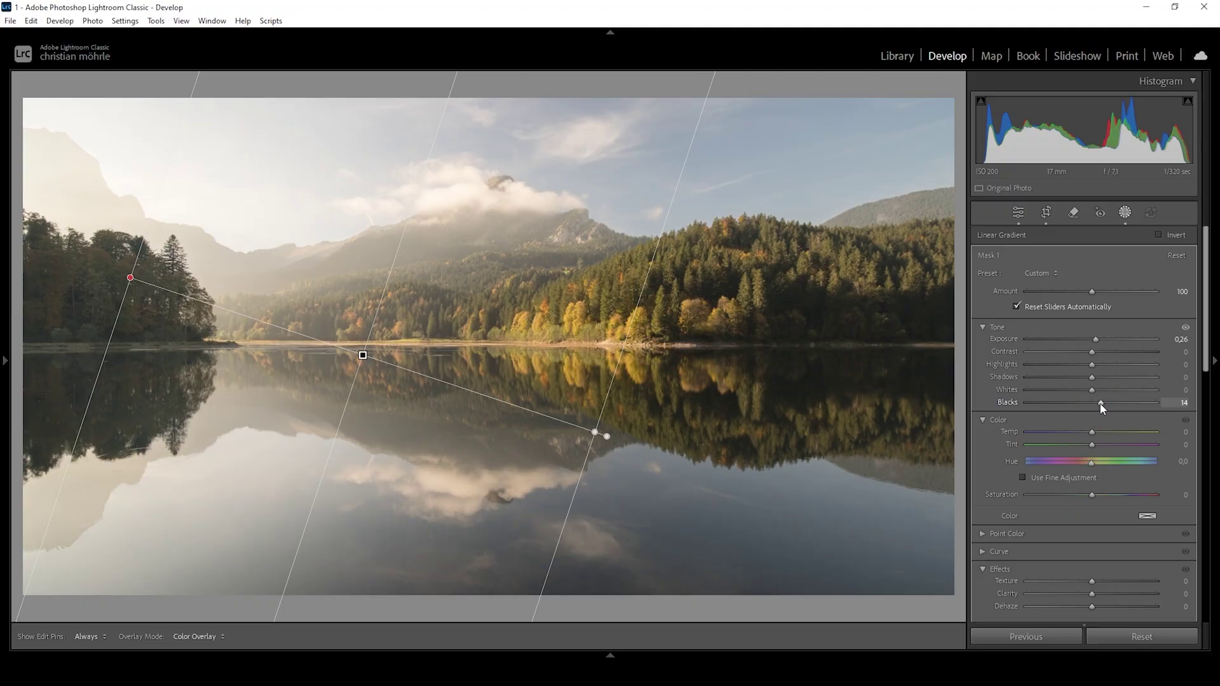
left_click_drag(1101, 409, 1101, 408)
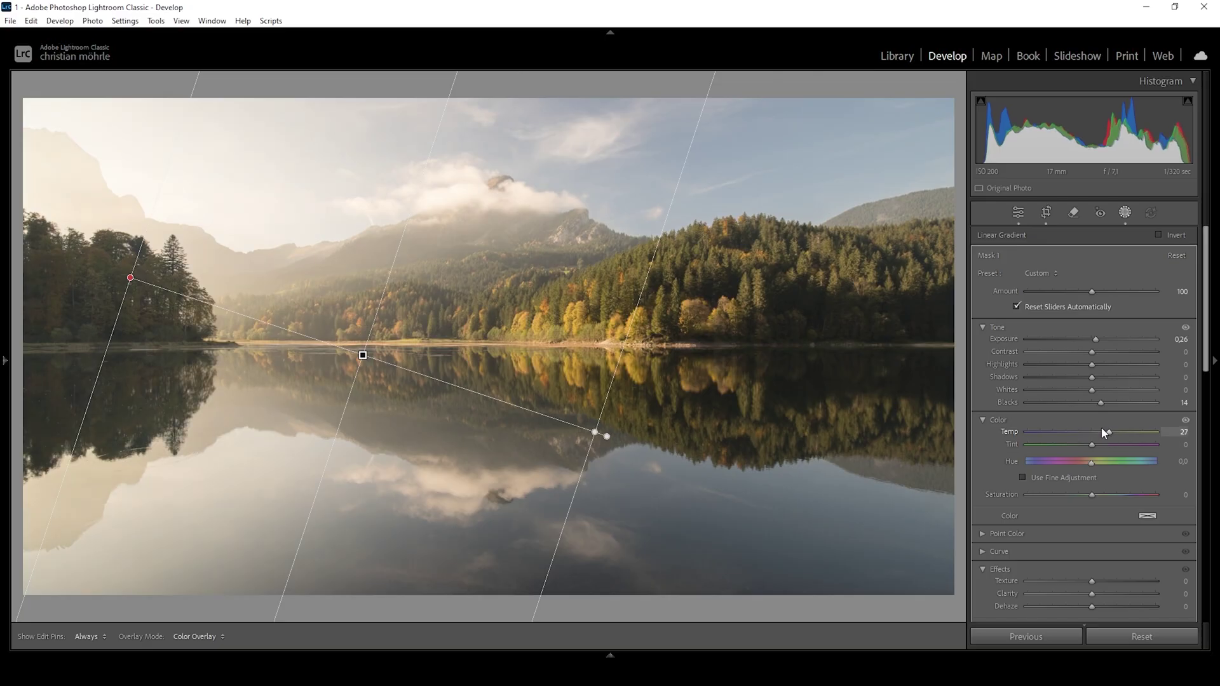
left_click_drag(1104, 432, 1104, 432)
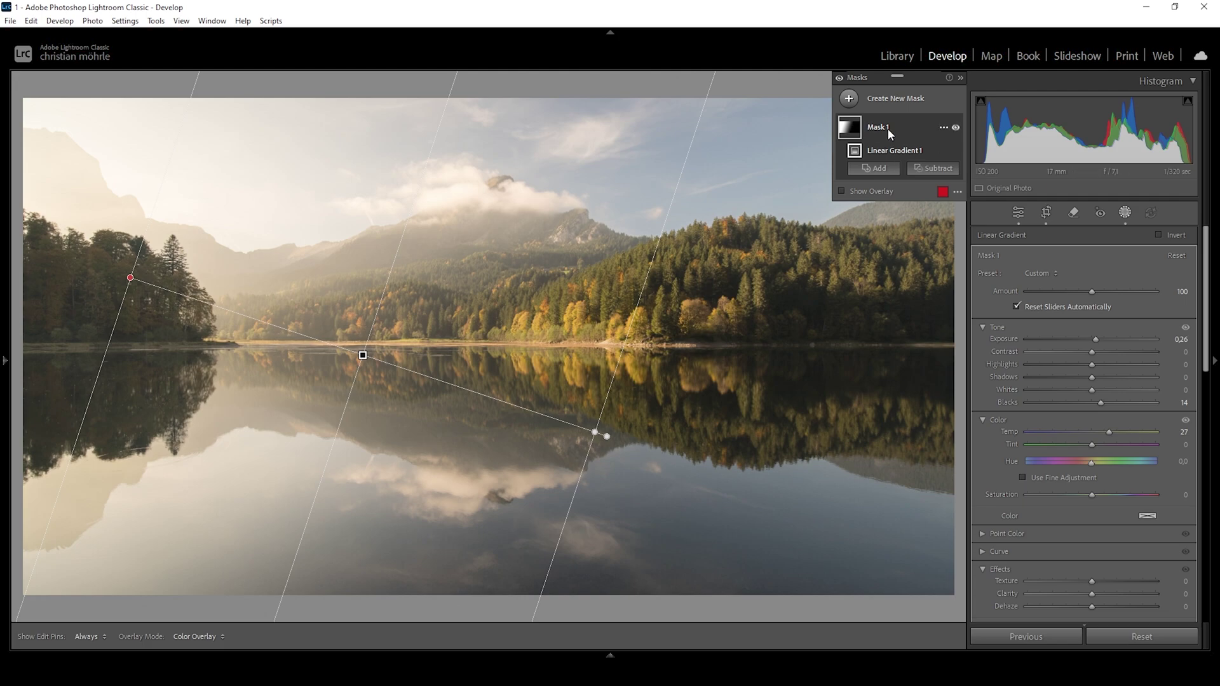
Step: Subtract a Color Range of the left-shore trees from Mask 1, with overlay shown and Refine 63
left_click(941, 170)
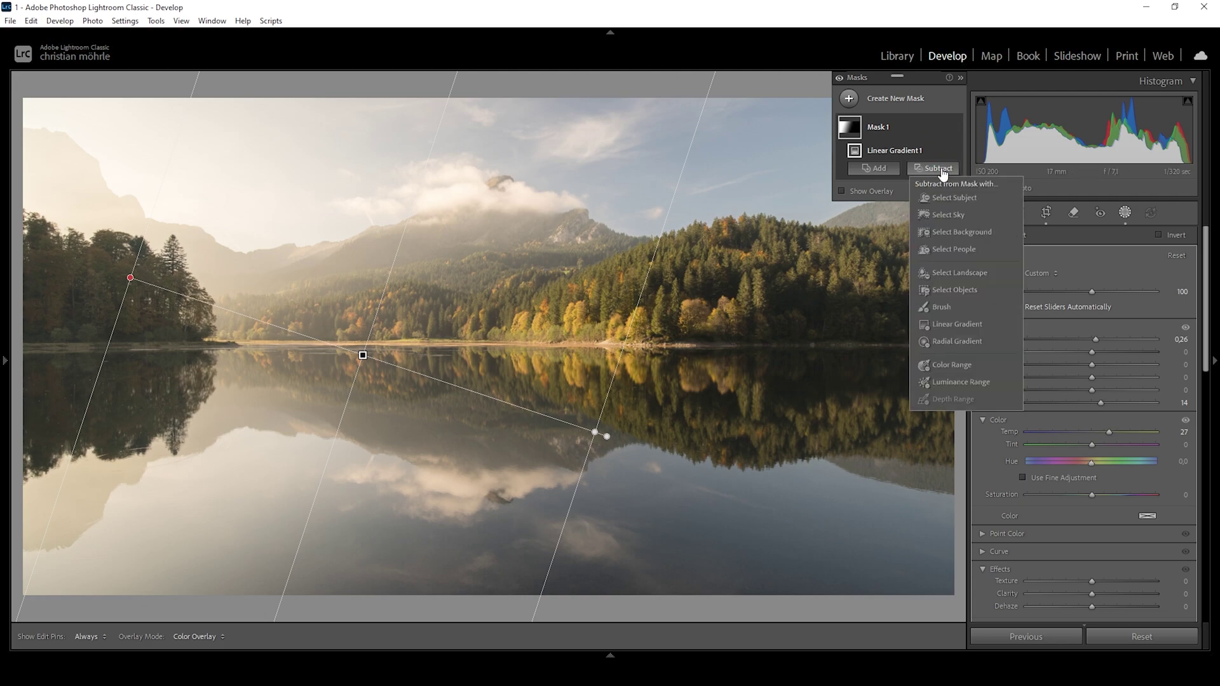
left_click(955, 365)
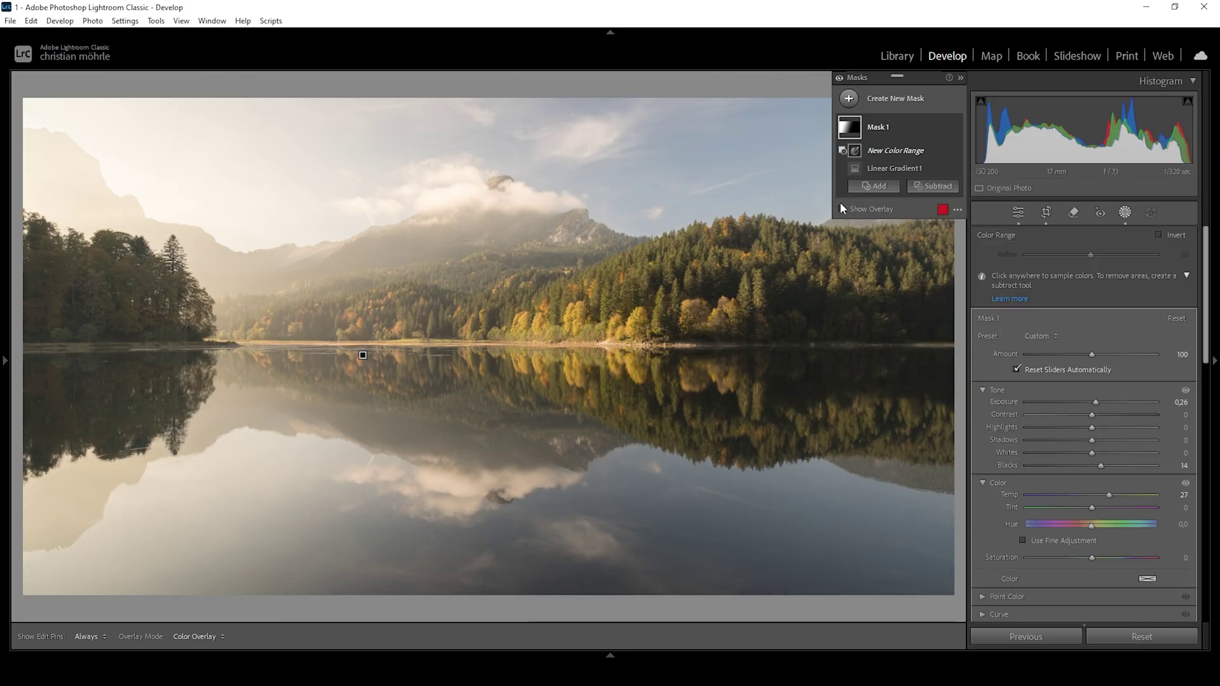
left_click(842, 209)
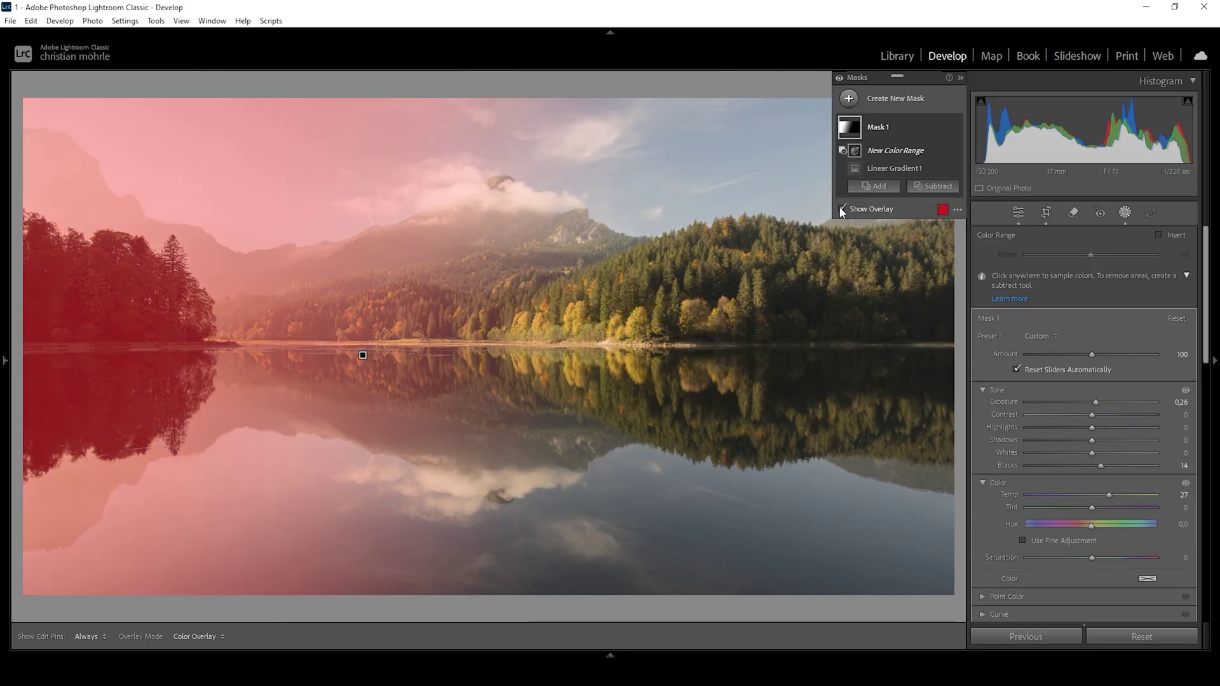
left_click(98, 267)
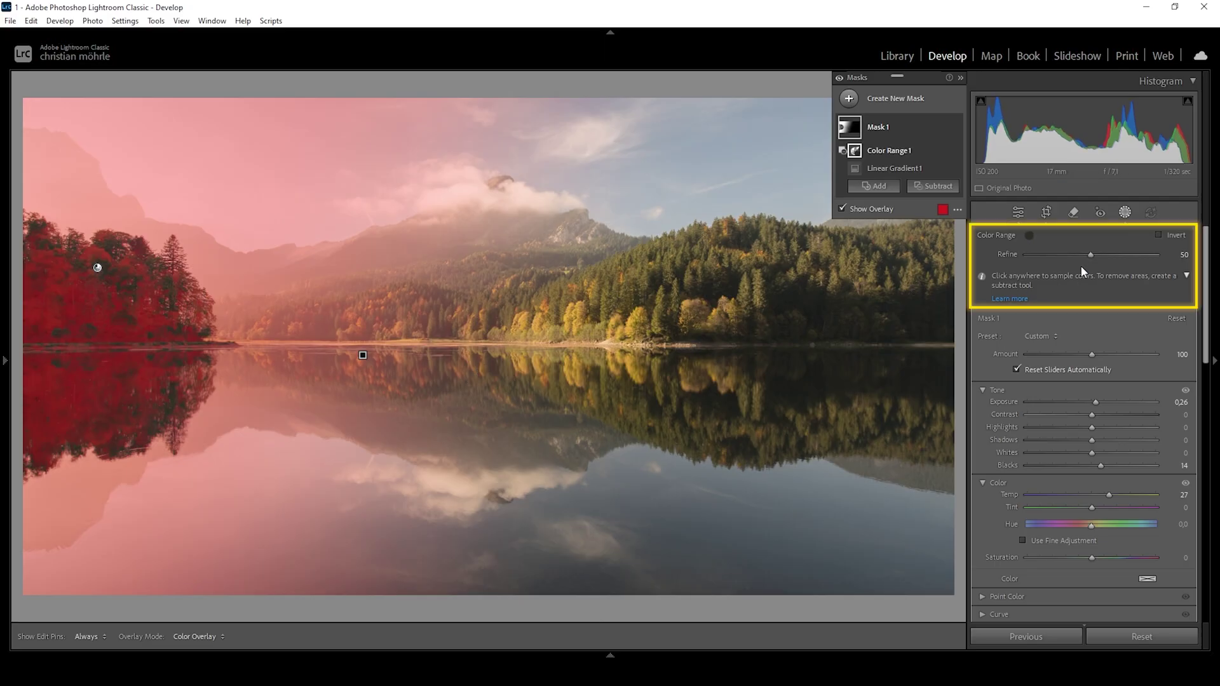
left_click_drag(1089, 255, 1107, 256)
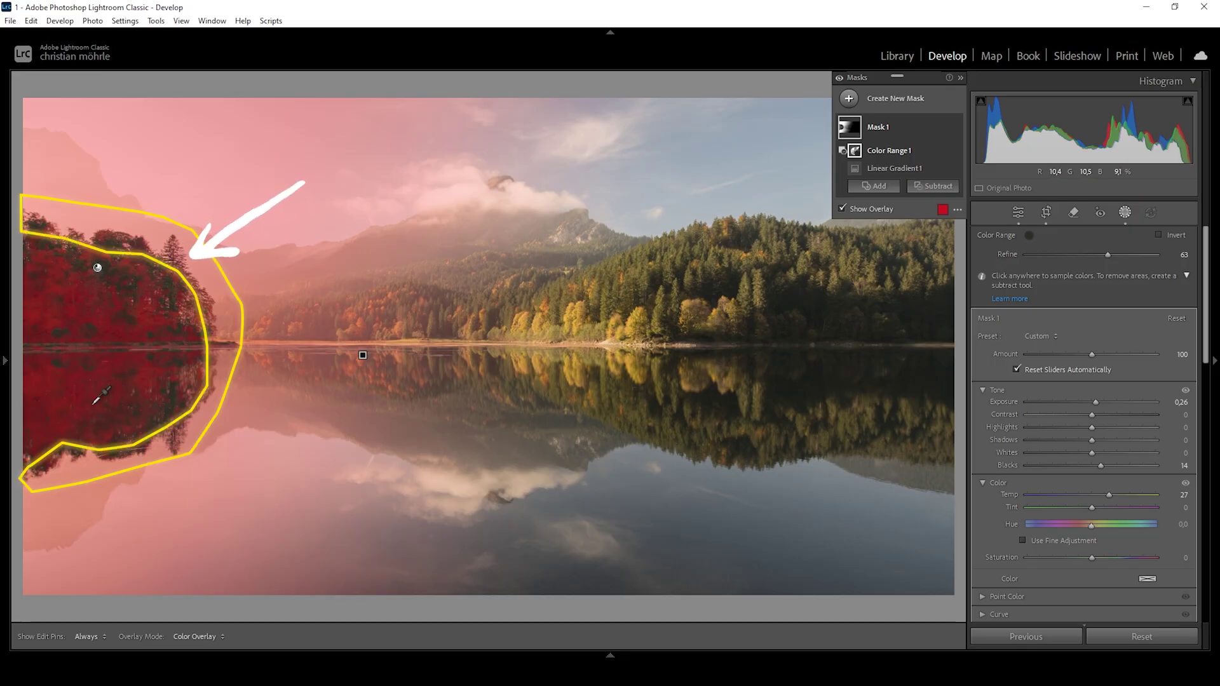
Step: Add a subtracting brush to Mask 1 with Feather 100
left_click(932, 185)
left_click(959, 326)
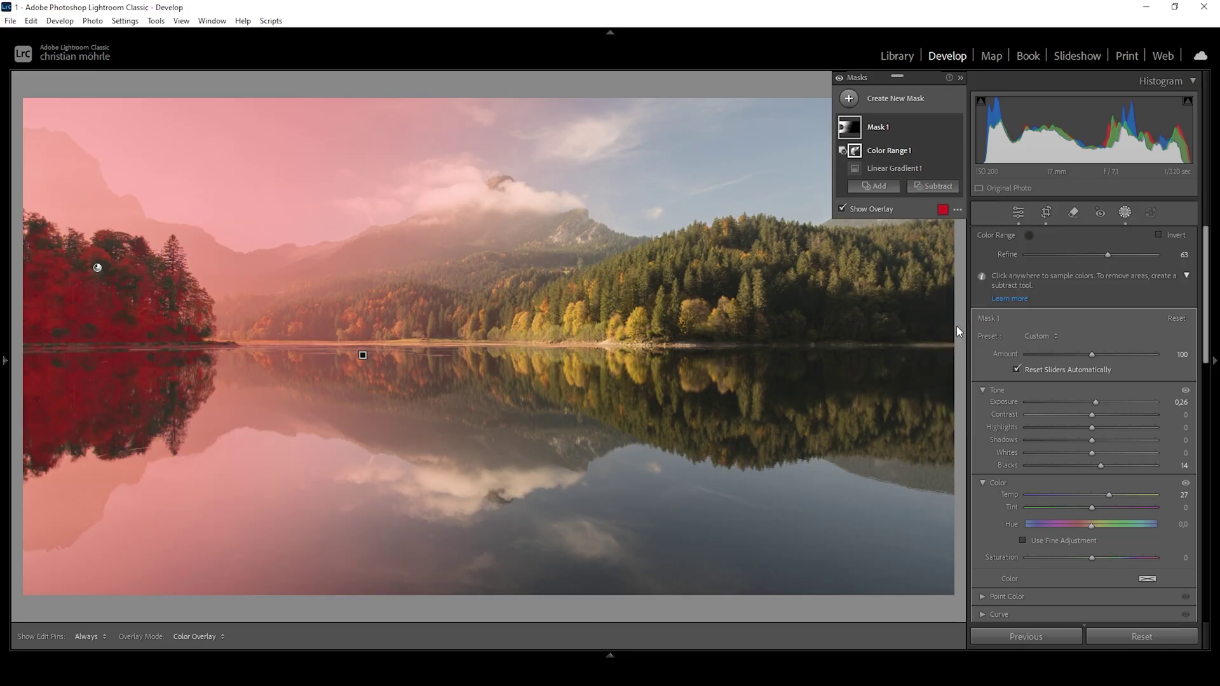
left_click_drag(1106, 278, 1165, 279)
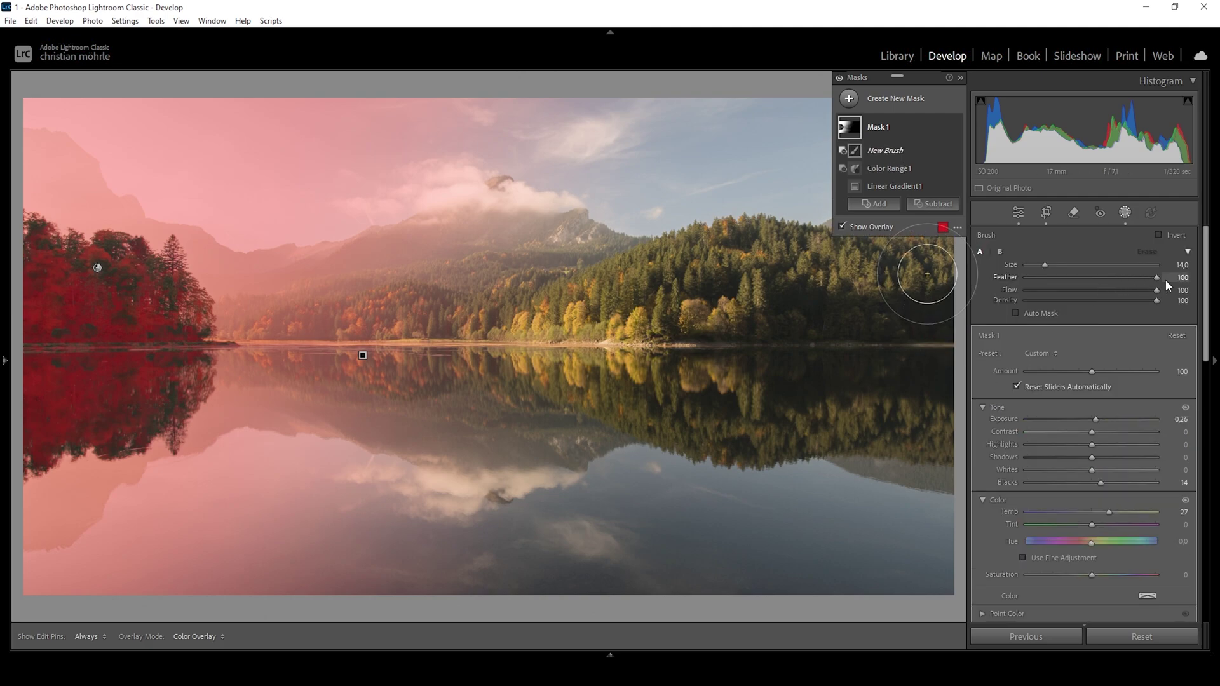
Step: Brush the remaining left-shore trees and reflection out of Mask 1, then hide the red overlay
scroll(86, 333, "down", 2)
key("h")
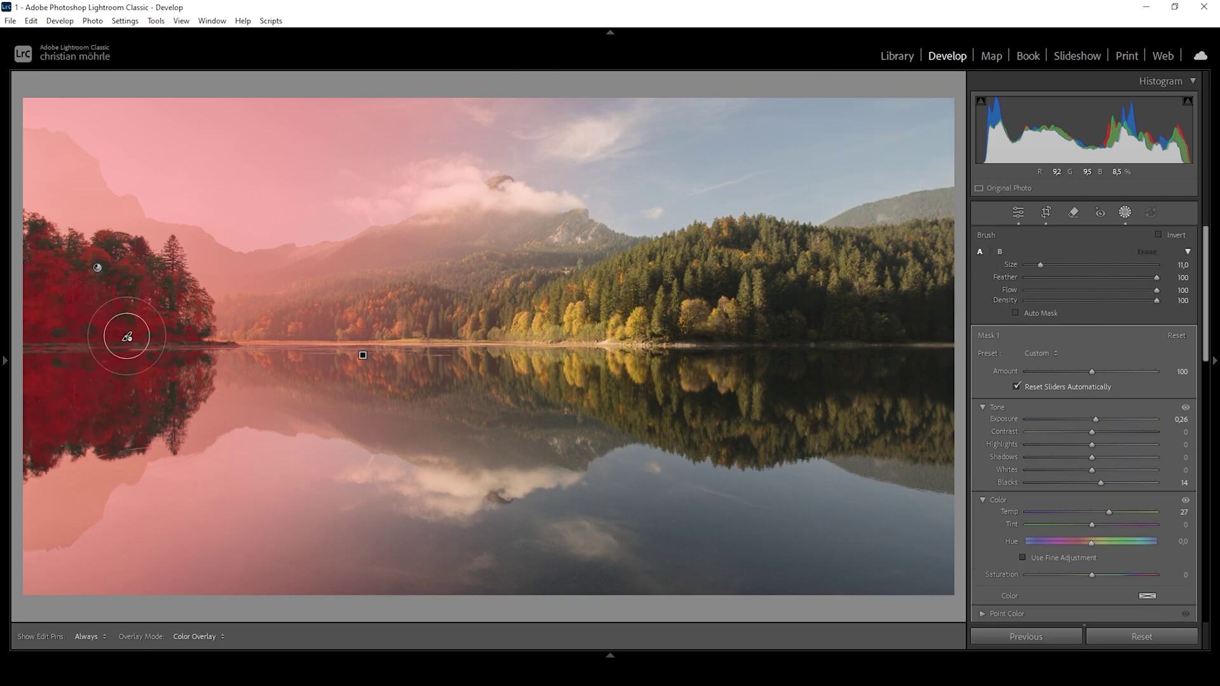
scroll(76, 345, "down", 1)
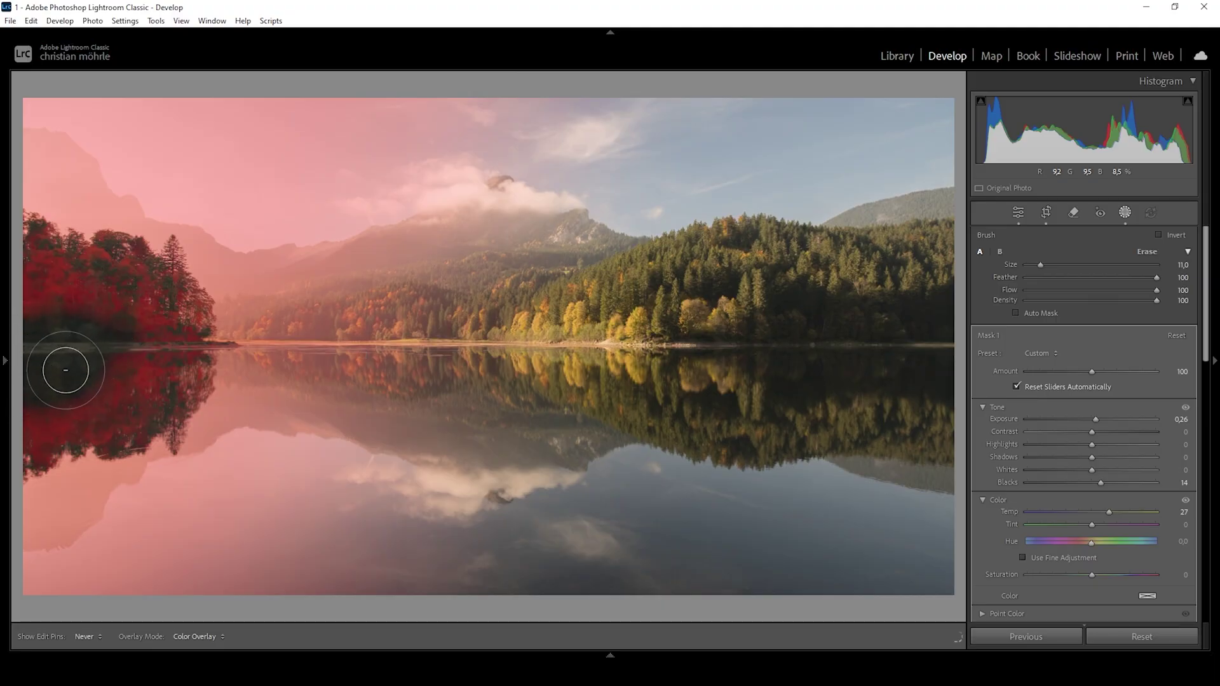
key("h")
scroll(114, 347, "up", 6)
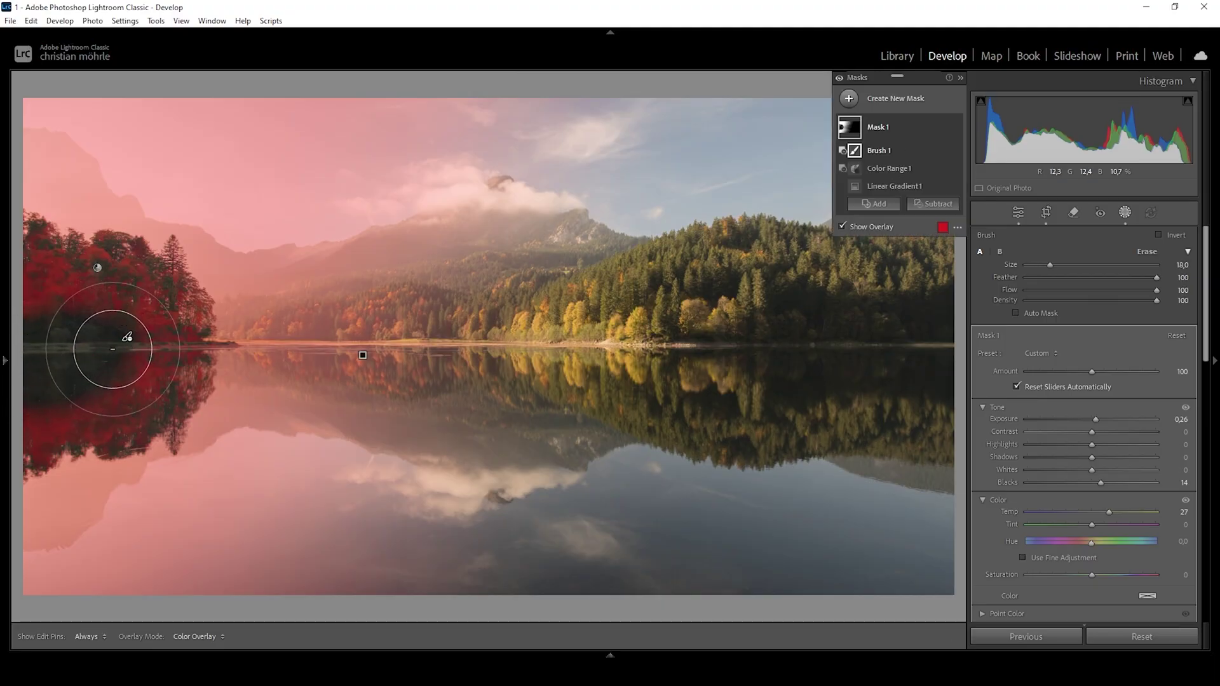
scroll(96, 340, "up", 1)
key("h")
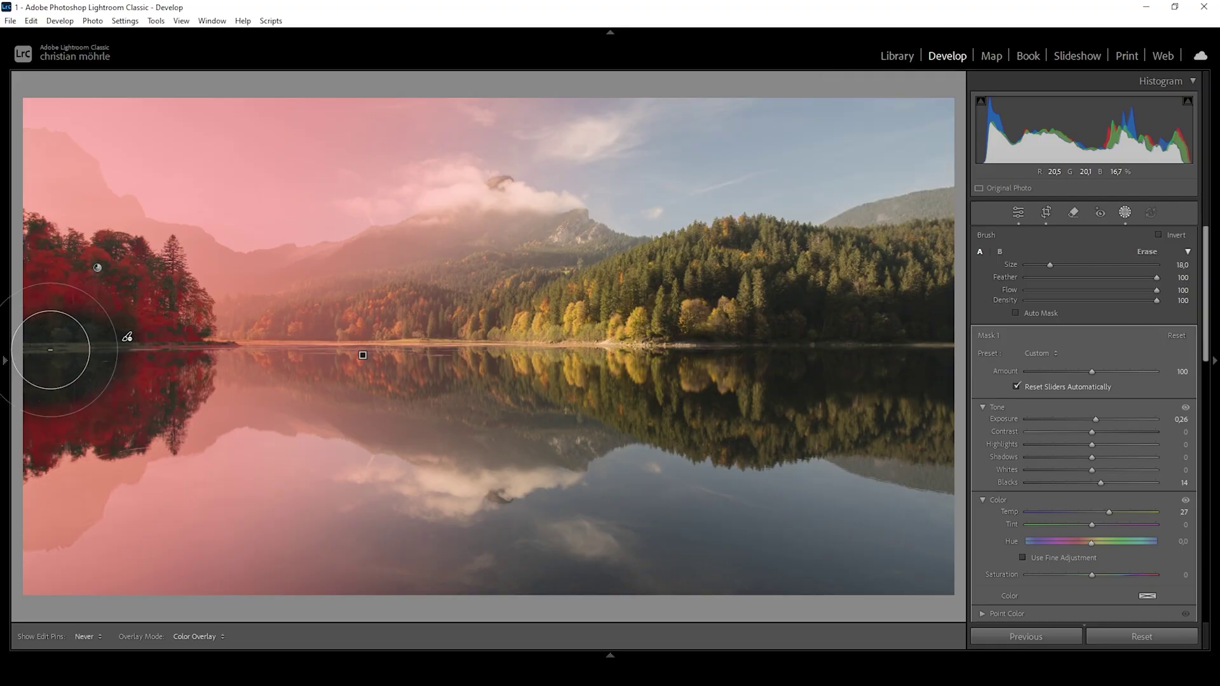
scroll(114, 299, "down", 9)
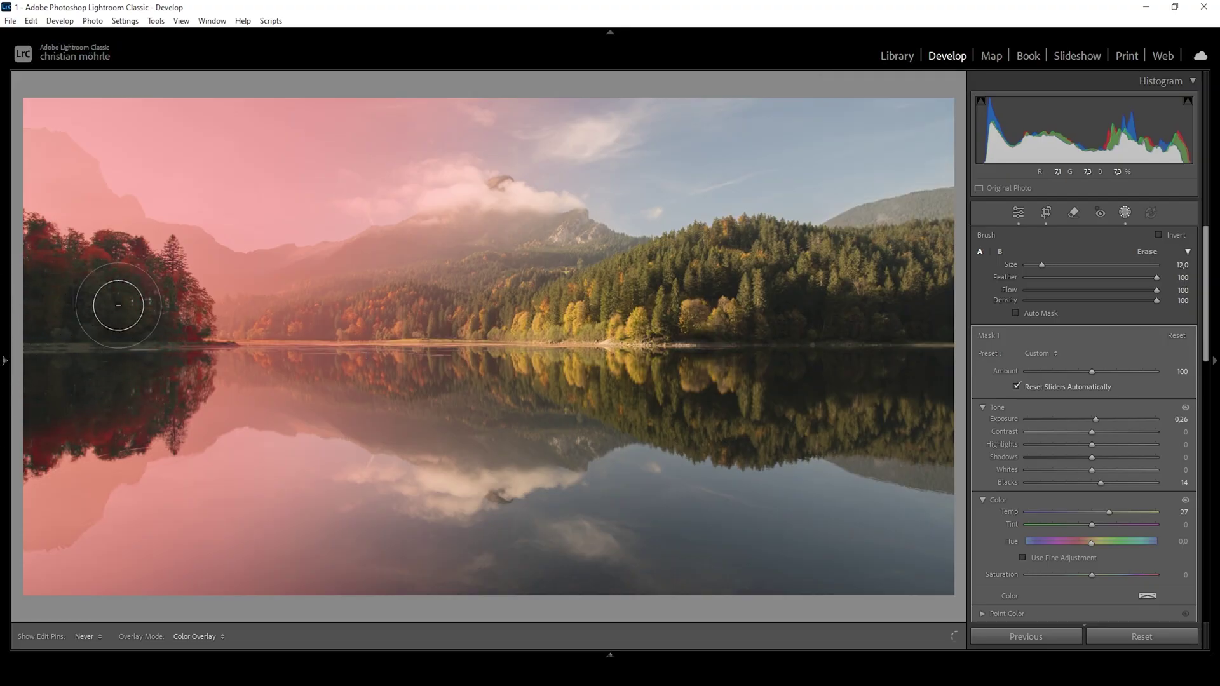
key("h")
left_click(843, 227)
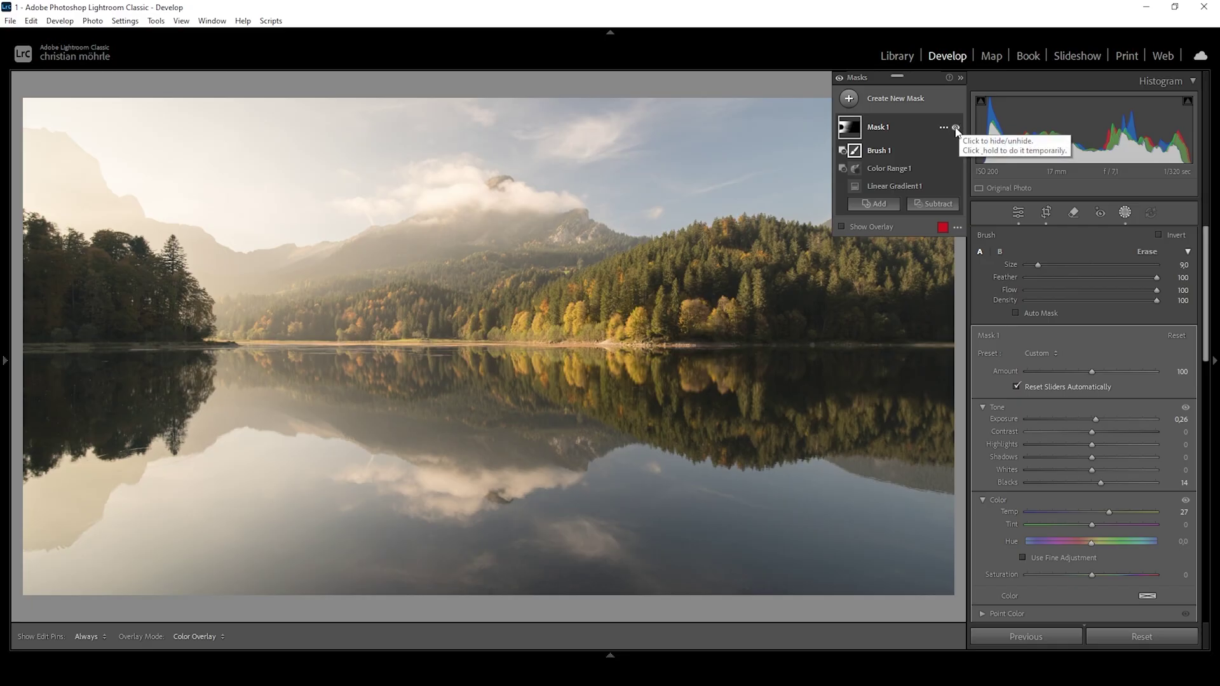
left_click(956, 129)
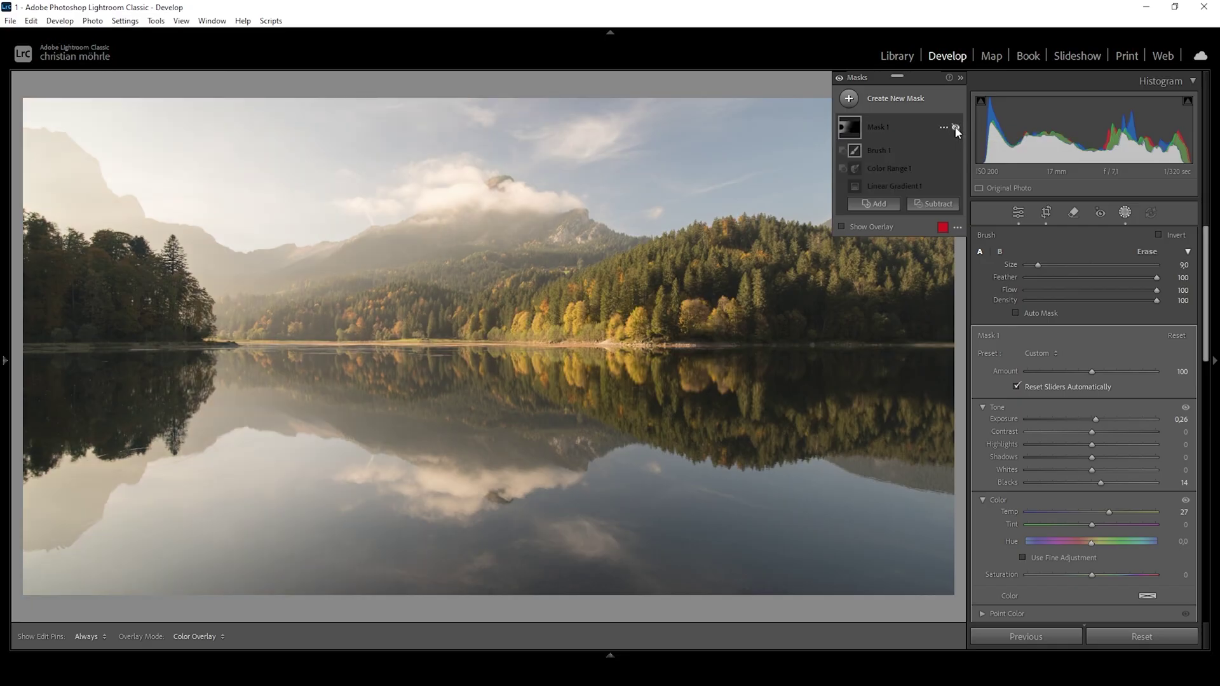
left_click(956, 129)
left_click(956, 129)
left_click(956, 129)
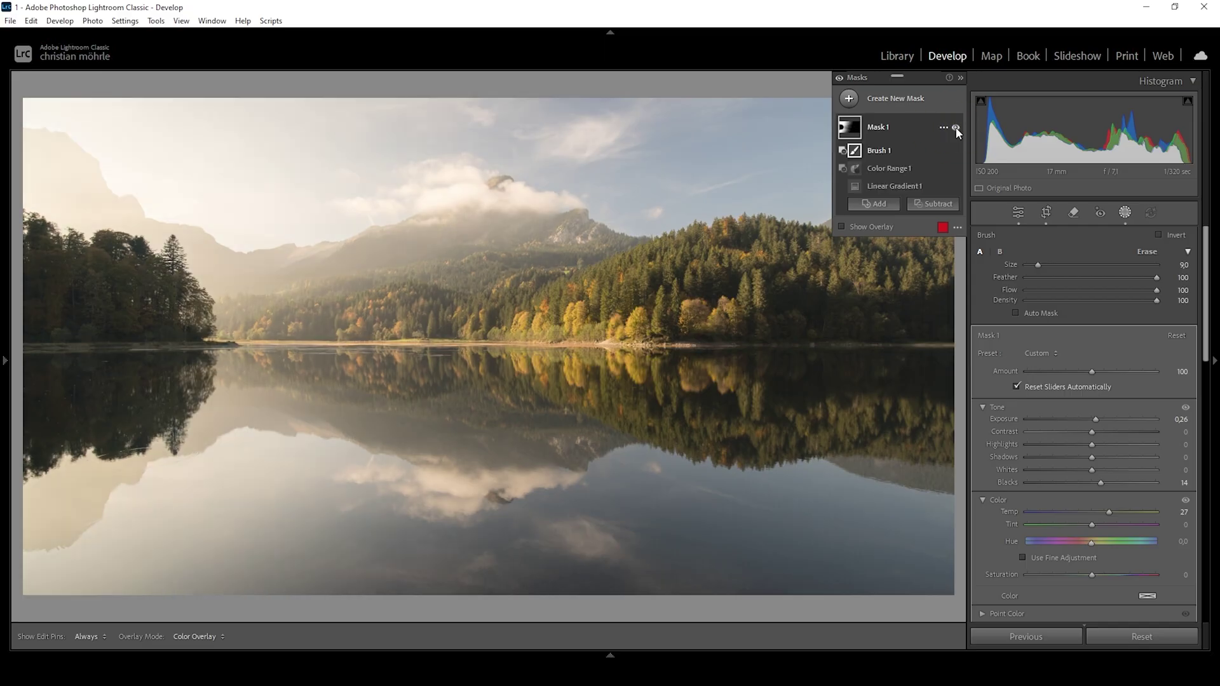
left_click(956, 129)
left_click(956, 129)
left_click(956, 129)
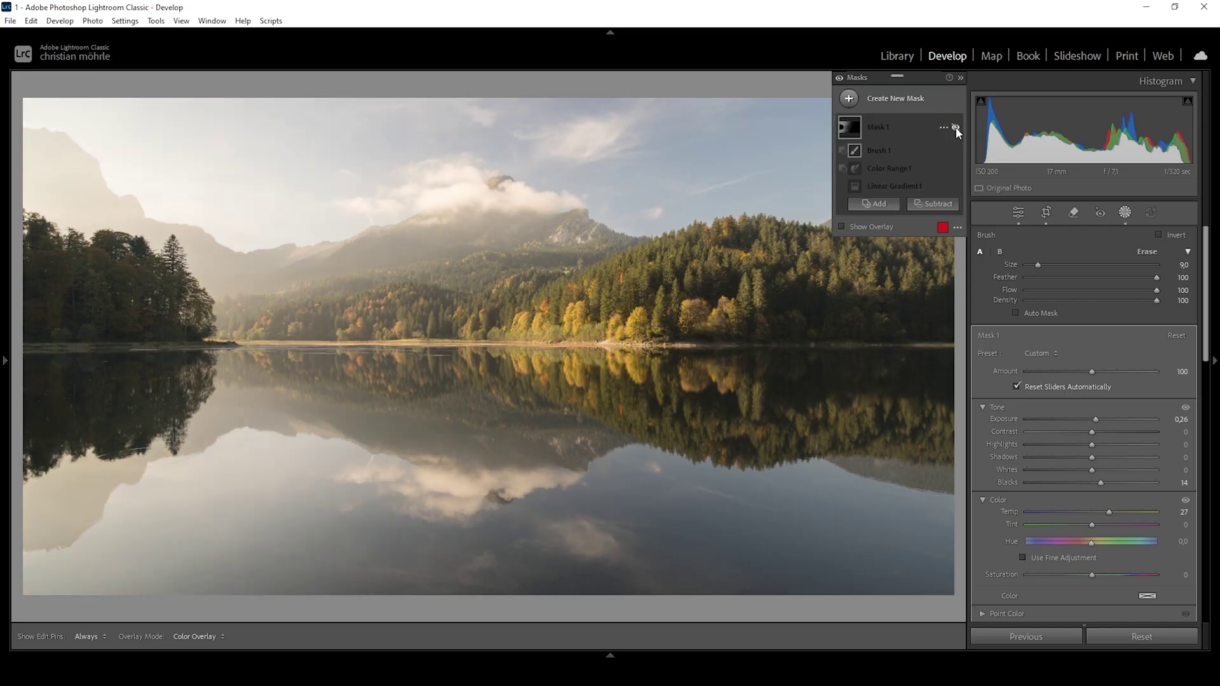
left_click(956, 129)
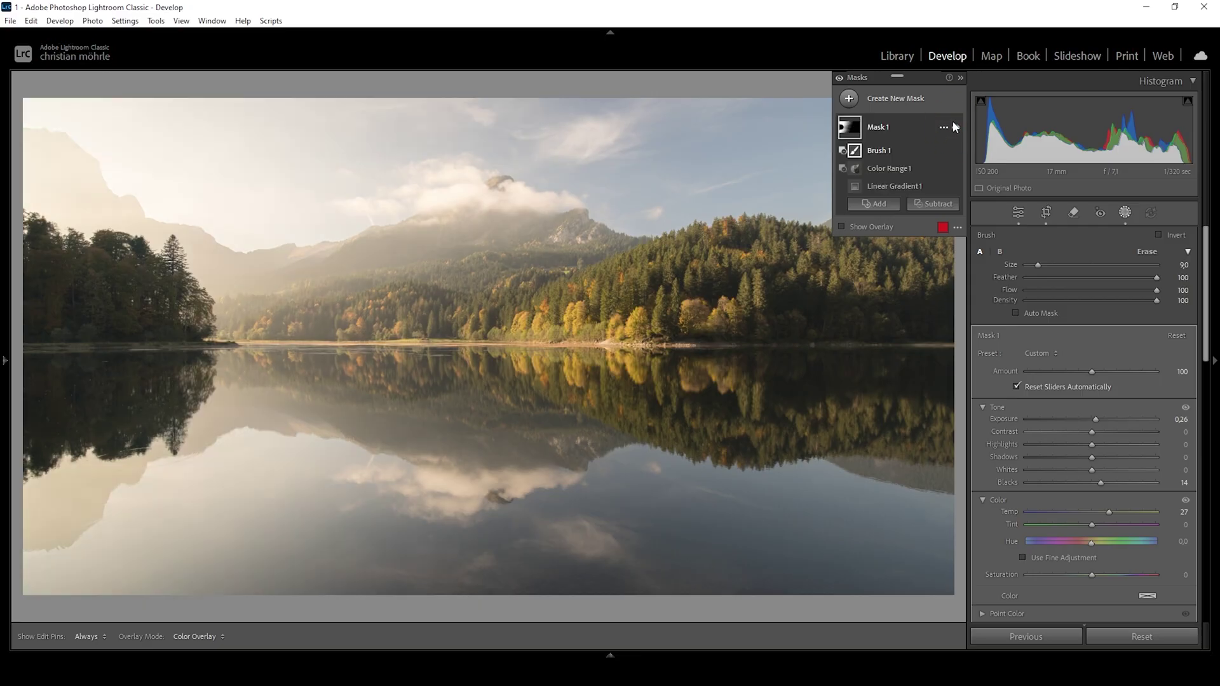
Step: Add a steep diagonal linear gradient from the right edge as Mask 2 with Exposure -0.22
mouse_move(863, 124)
left_click(869, 100)
left_click(932, 249)
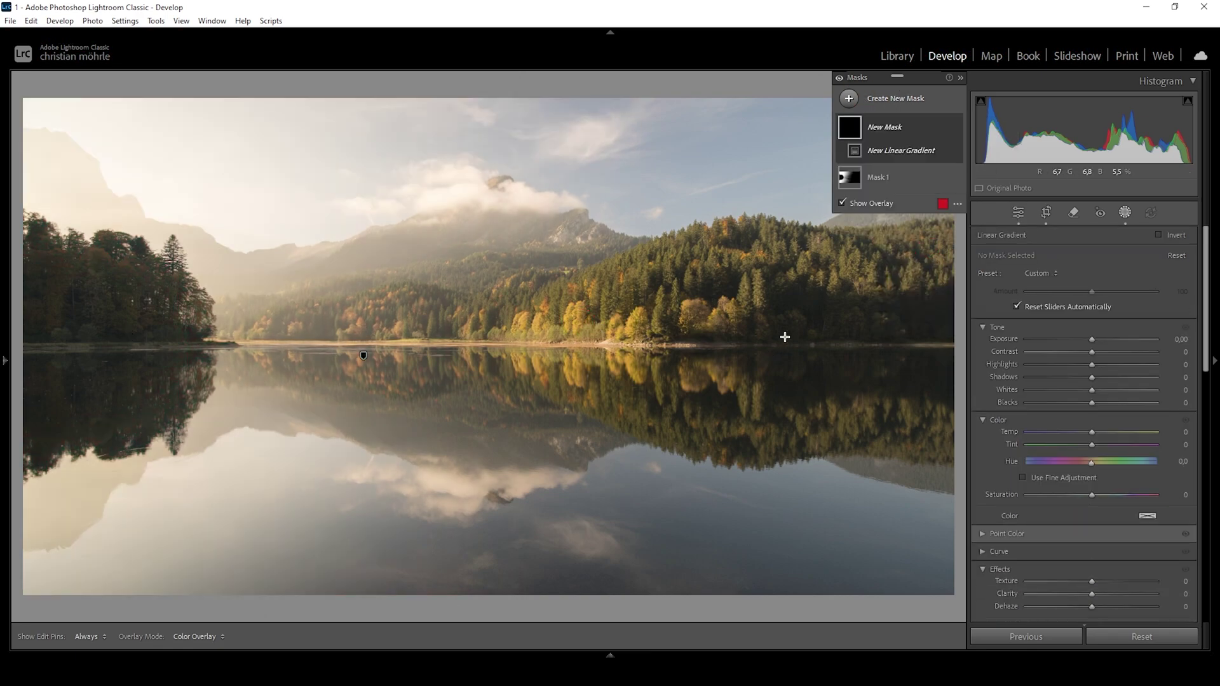
left_click_drag(786, 337, 872, 347)
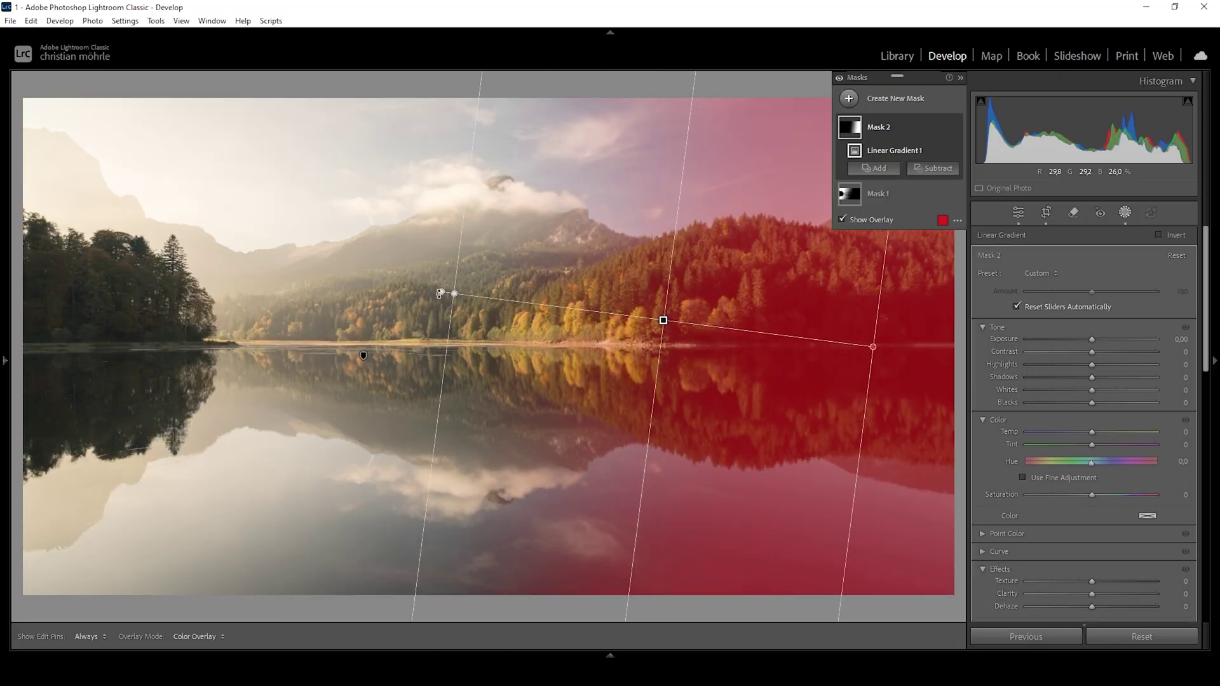
left_click_drag(438, 293, 437, 286)
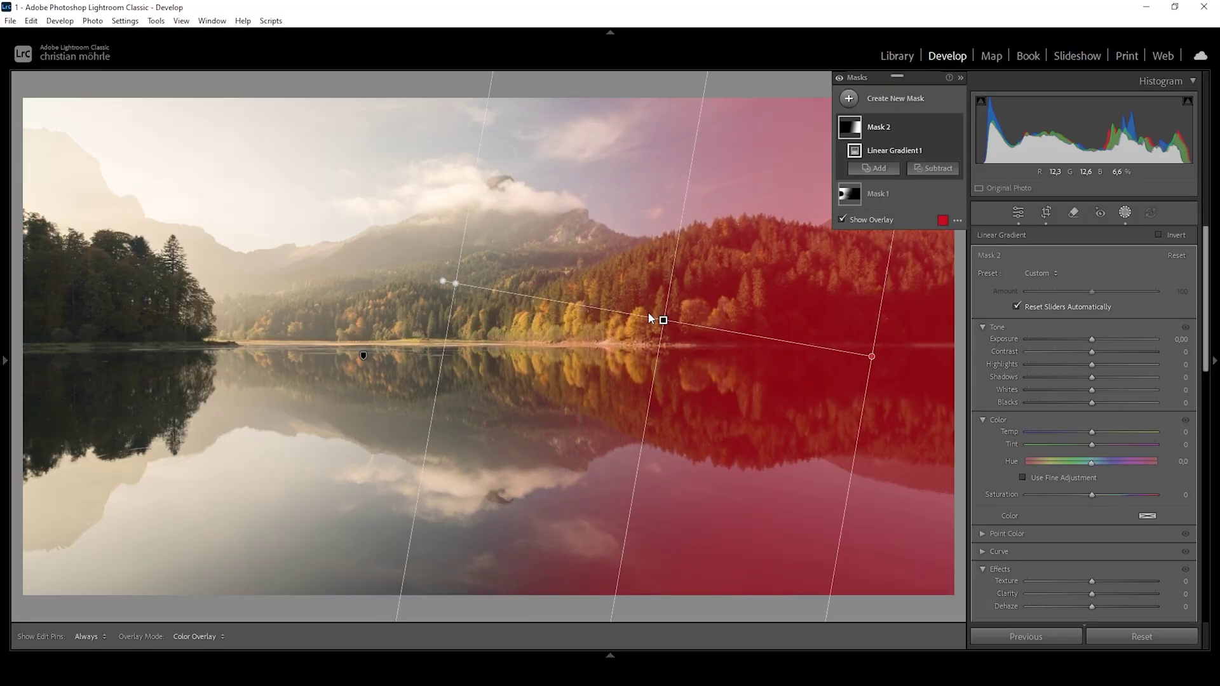
mouse_move(659, 318)
left_mouse_down()
mouse_move(628, 308)
mouse_move(636, 321)
mouse_move(654, 317)
left_mouse_up()
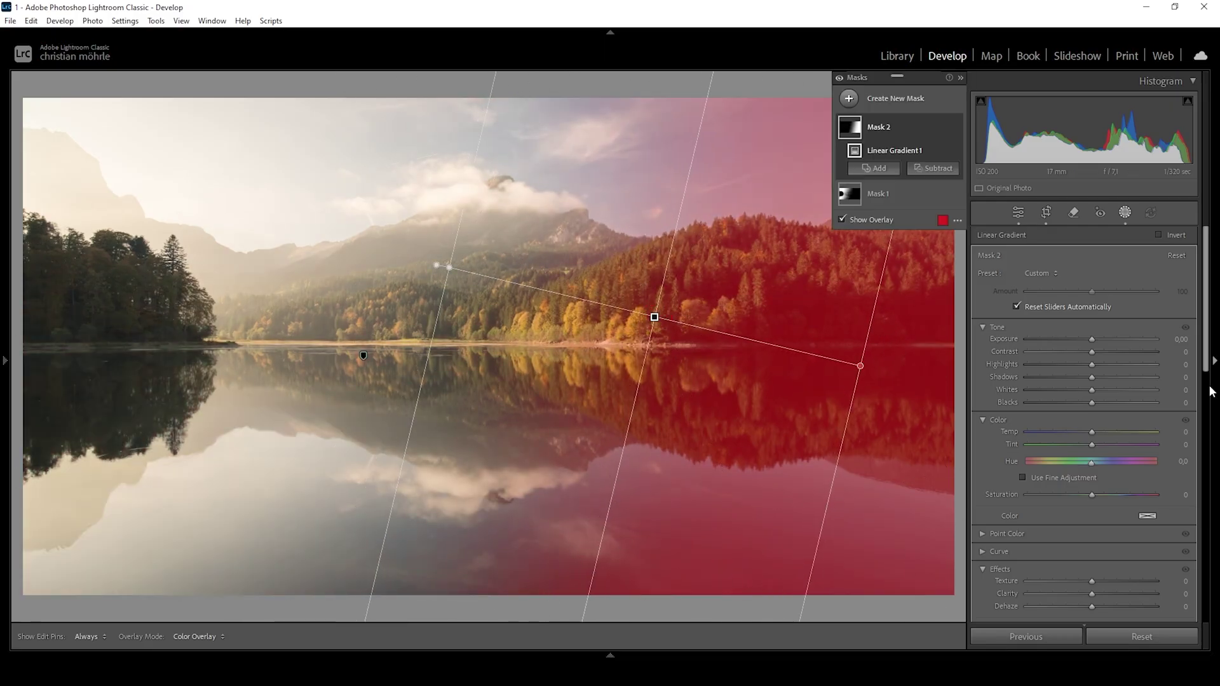
left_click(1091, 341)
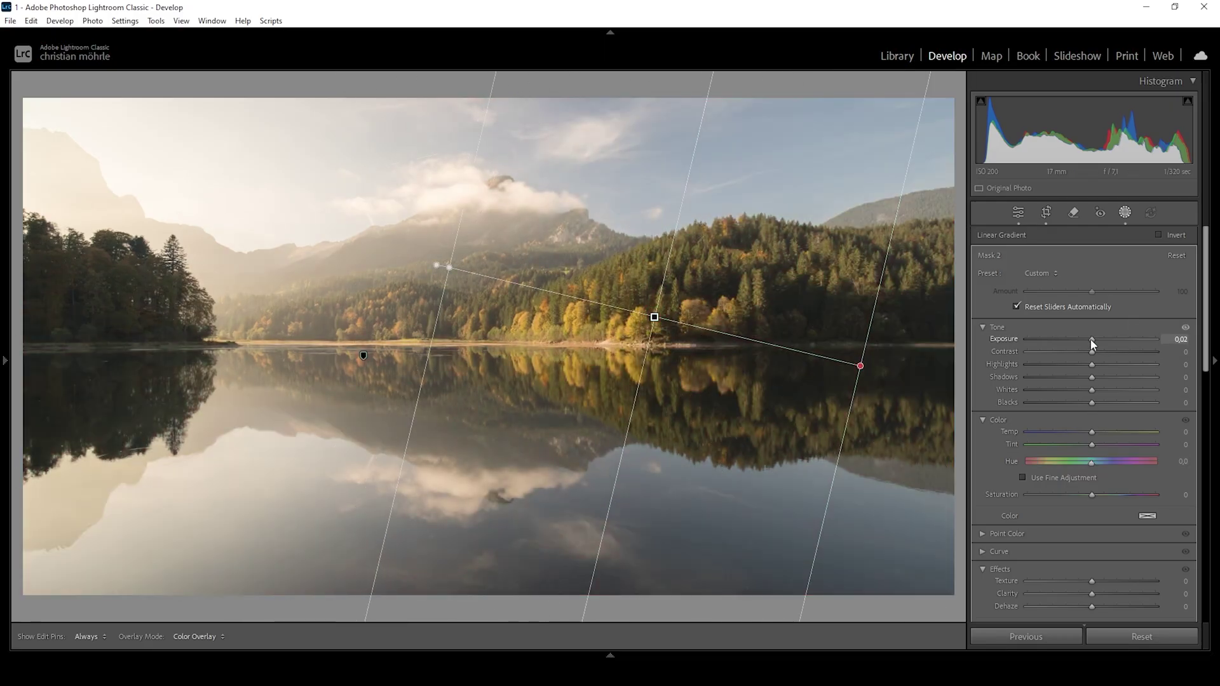
left_click_drag(1091, 344, 1088, 341)
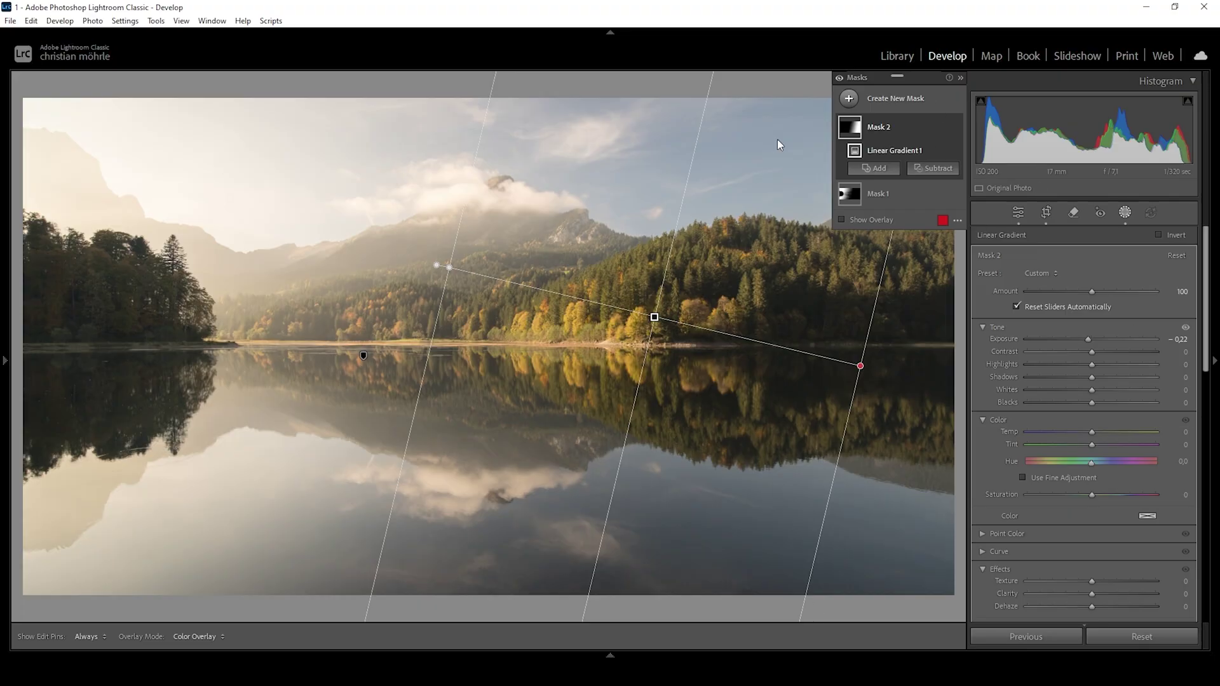
Step: Create Mask 3 from the sky colour range, intersected with a linear gradient on the right side
mouse_move(861, 122)
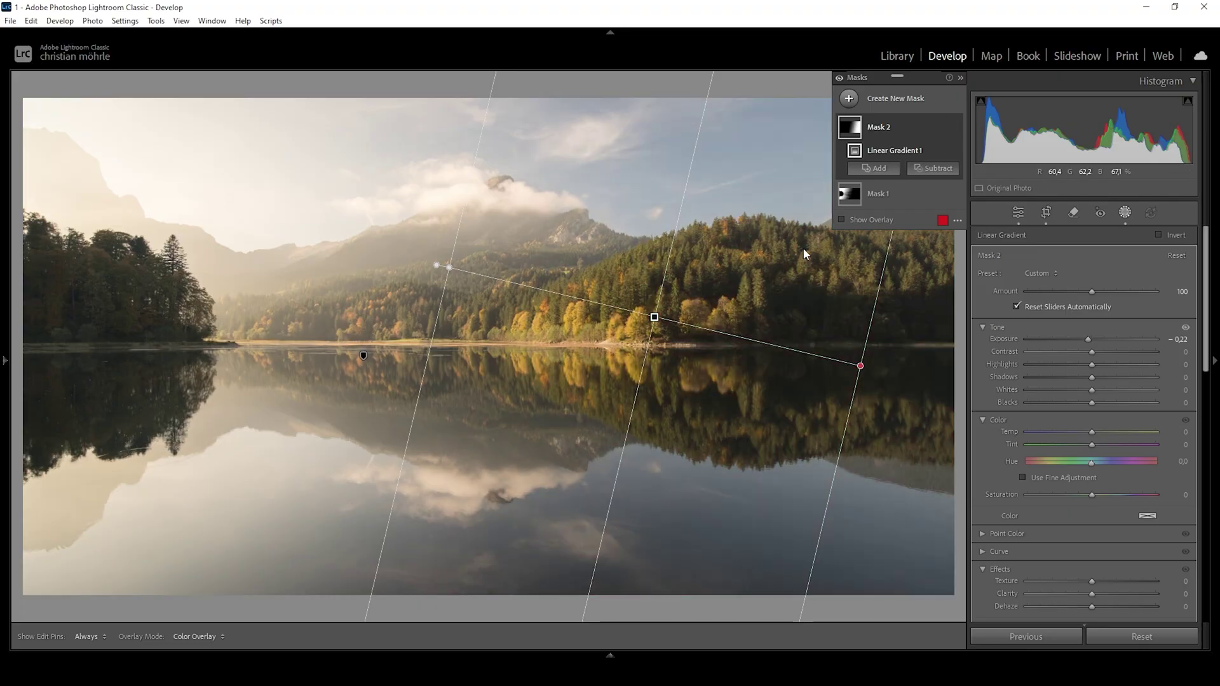
left_click(849, 99)
left_click(927, 291)
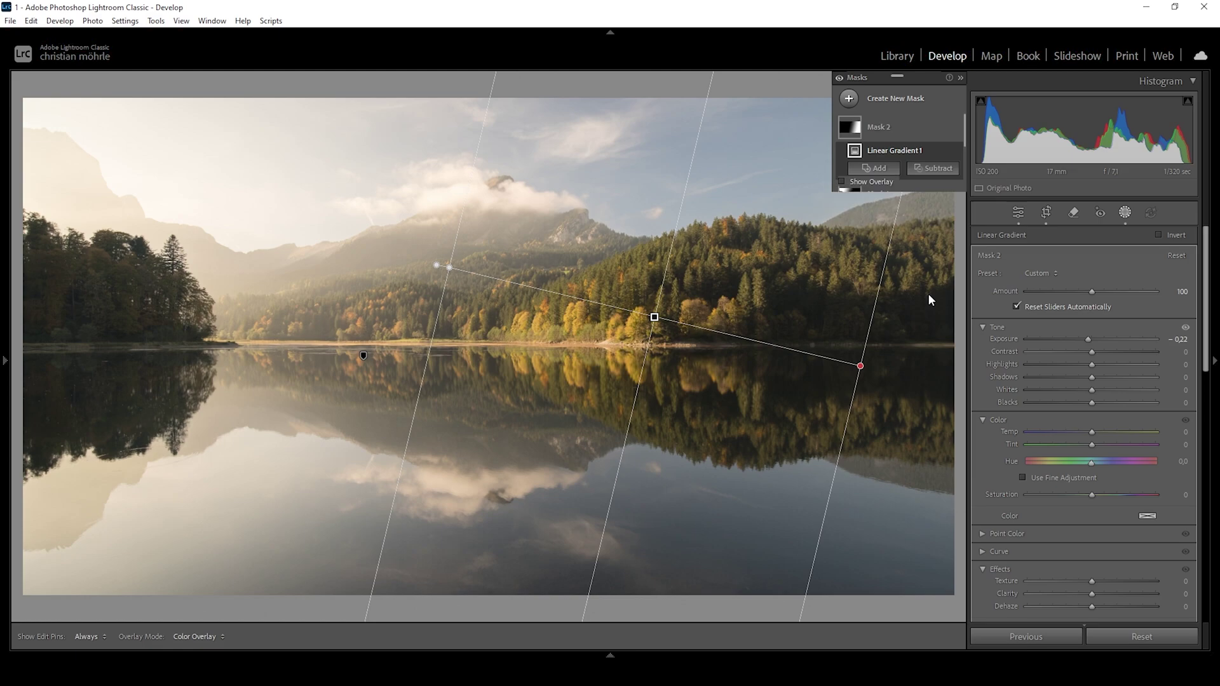
left_click(822, 138)
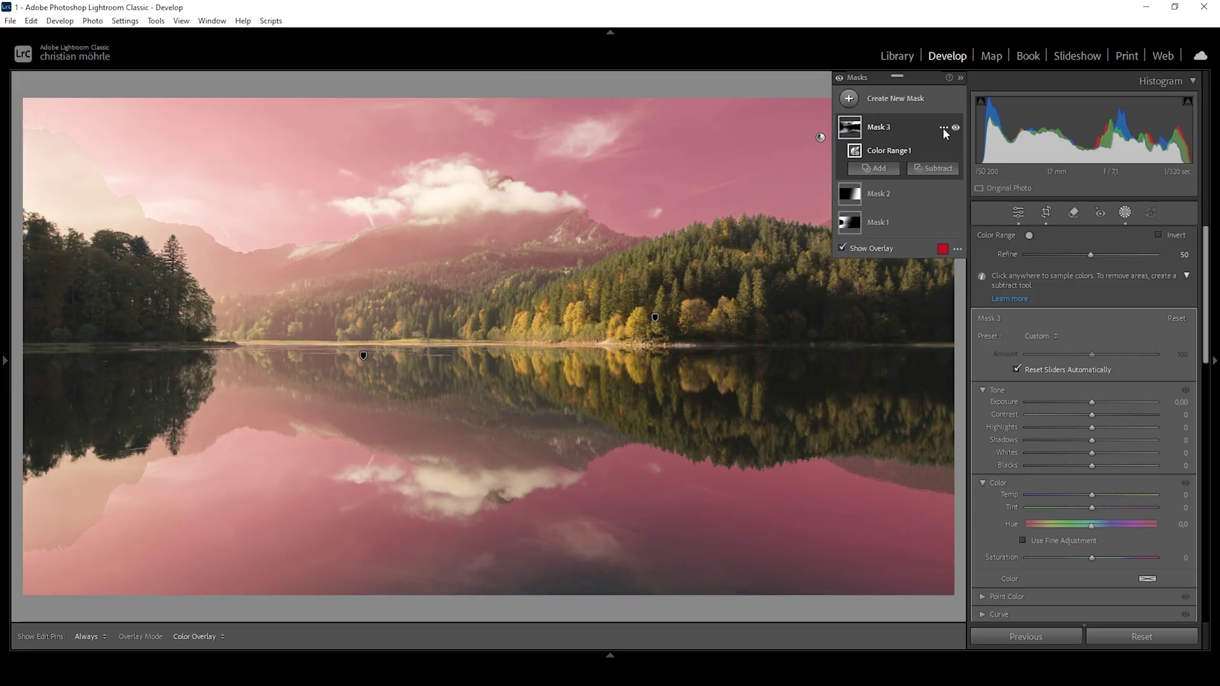
left_click(944, 128)
mouse_move(969, 190)
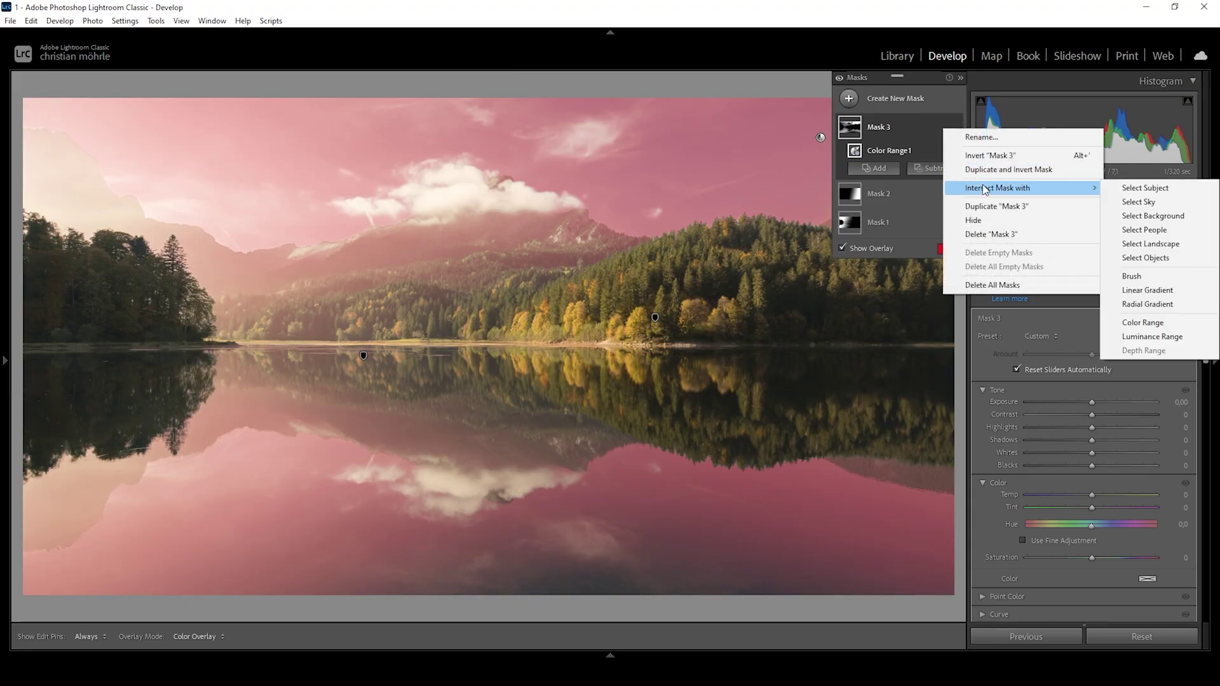
left_click(1146, 291)
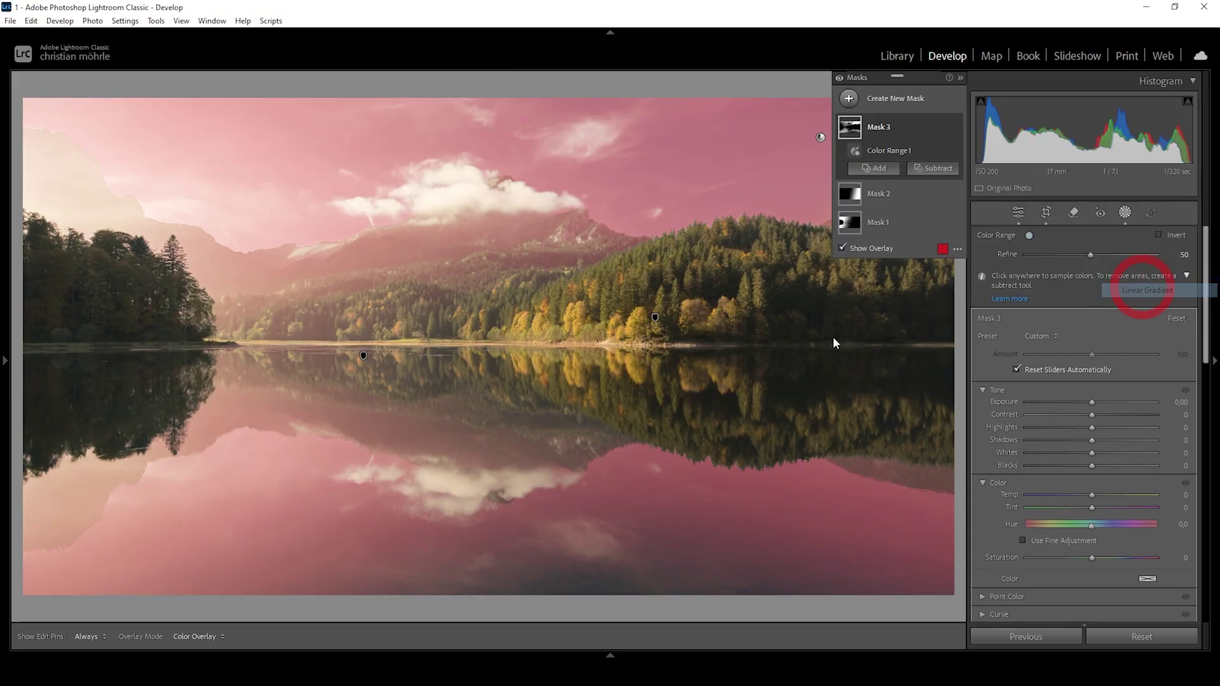
left_click_drag(830, 356, 516, 272)
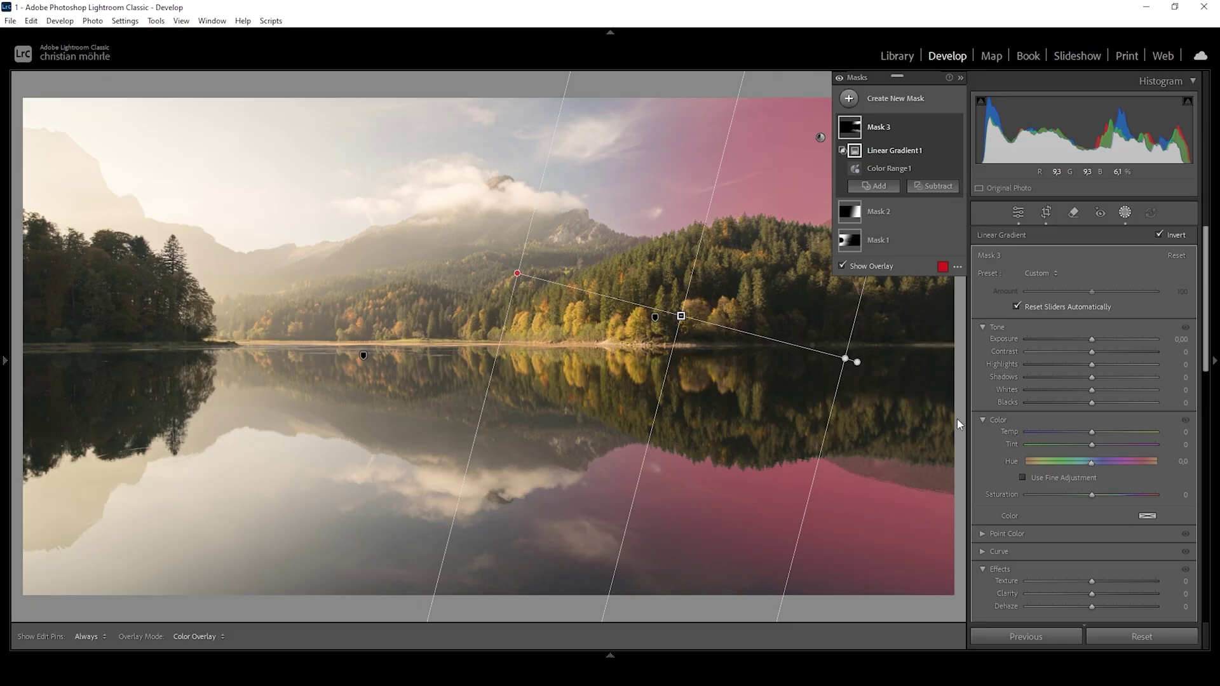
Step: Set Mask 3 to Exposure -0.22, Blacks -15 and Temp -8
left_click_drag(1091, 339, 1087, 341)
left_click_drag(1092, 402, 1085, 399)
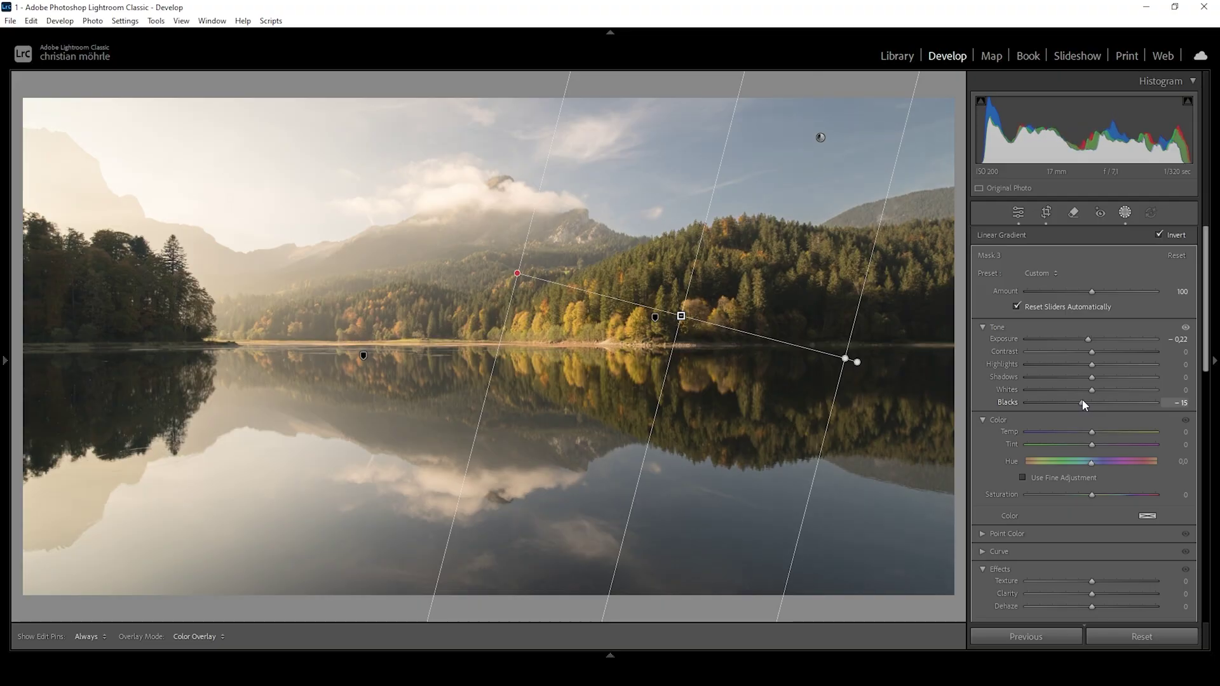
left_click_drag(1081, 399, 1081, 399)
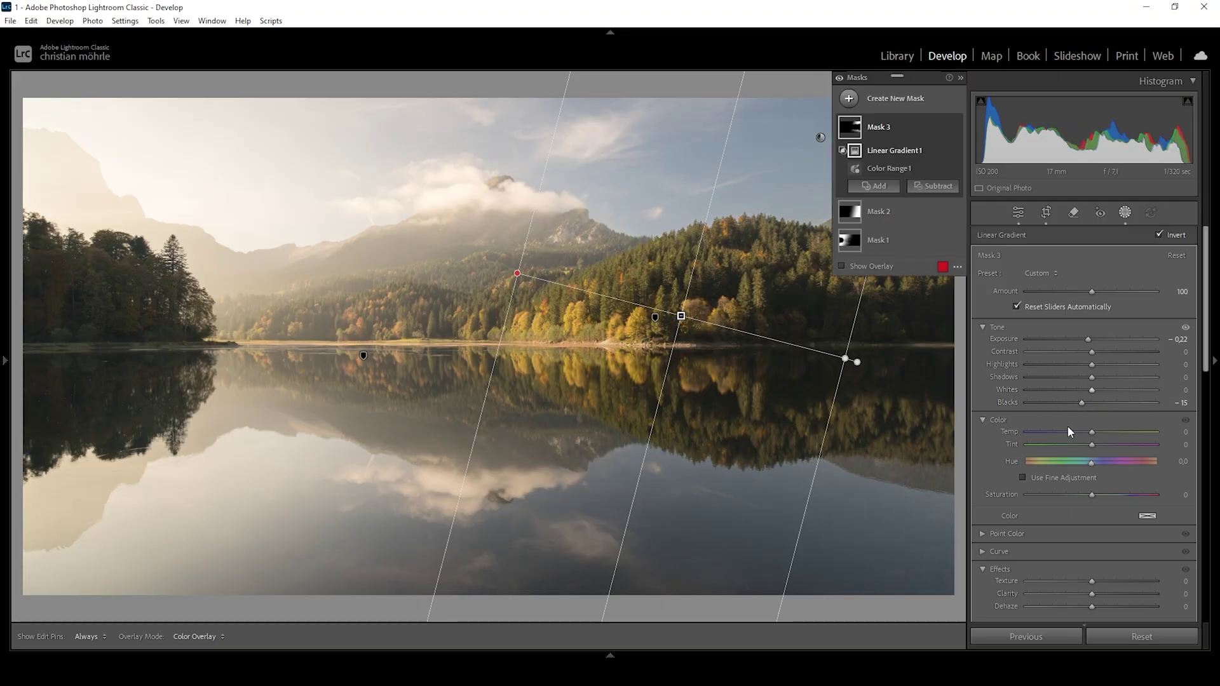
left_click_drag(1096, 433, 1087, 432)
Step: Create Mask 4 from the sky colour range, subtracting a linear gradient to keep the upper-right sky
left_click(874, 186)
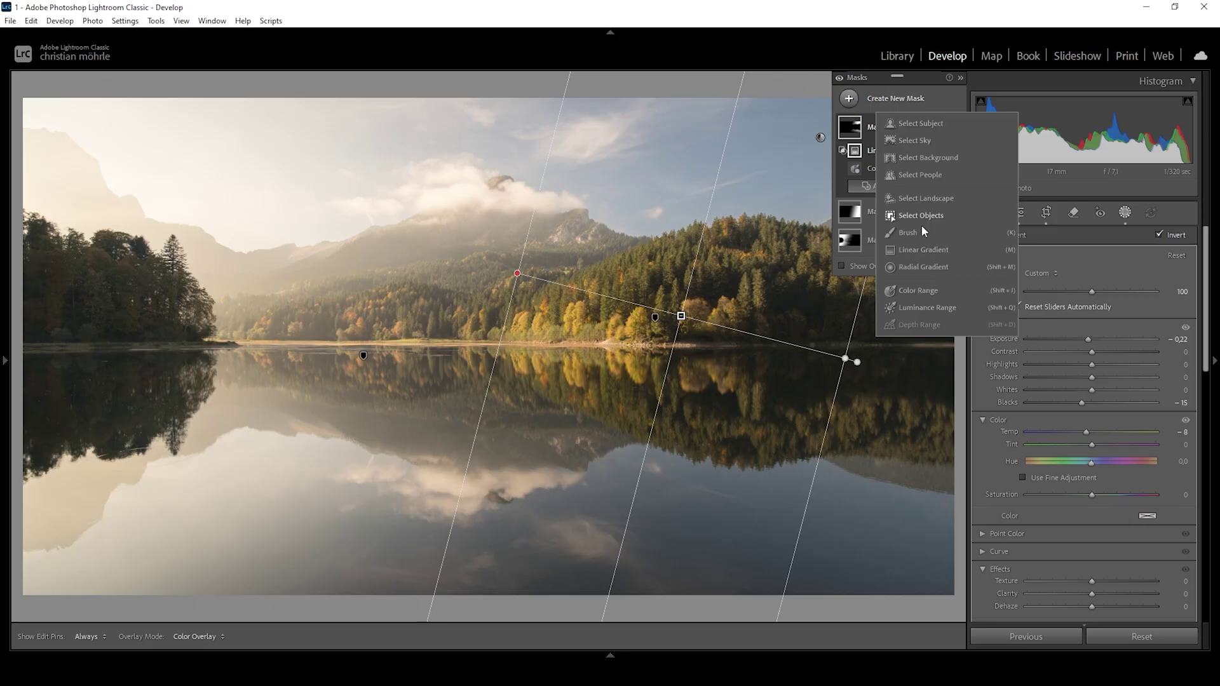
left_click(916, 291)
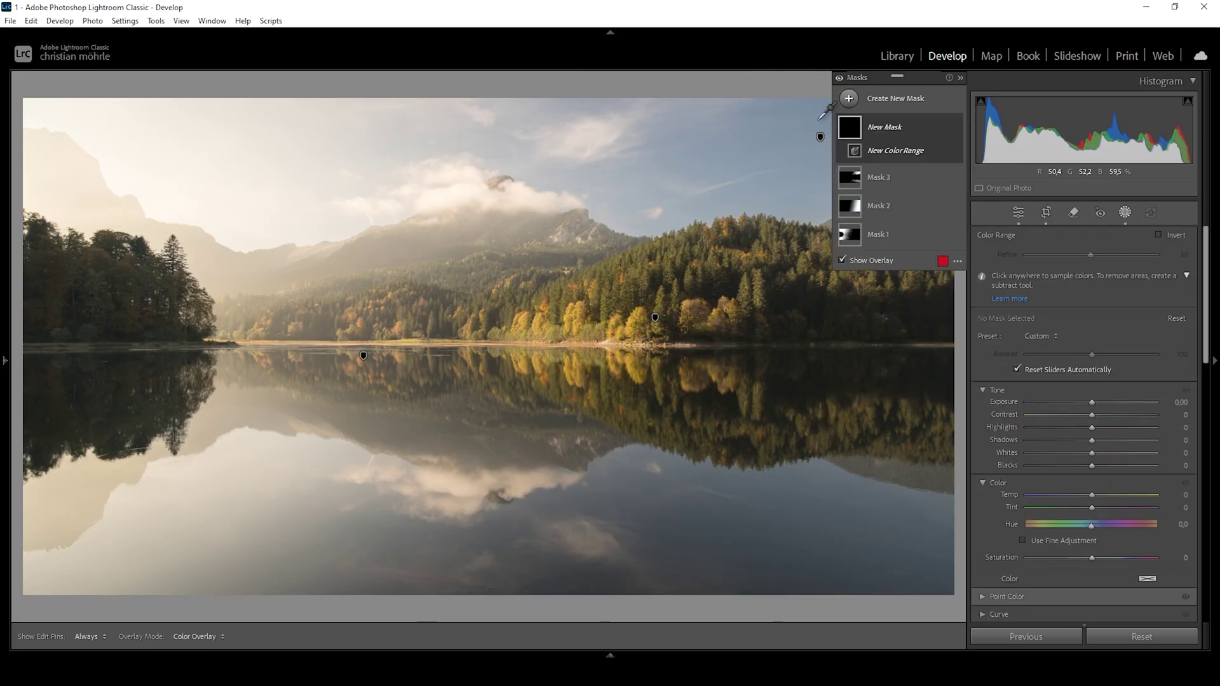
left_click(812, 122)
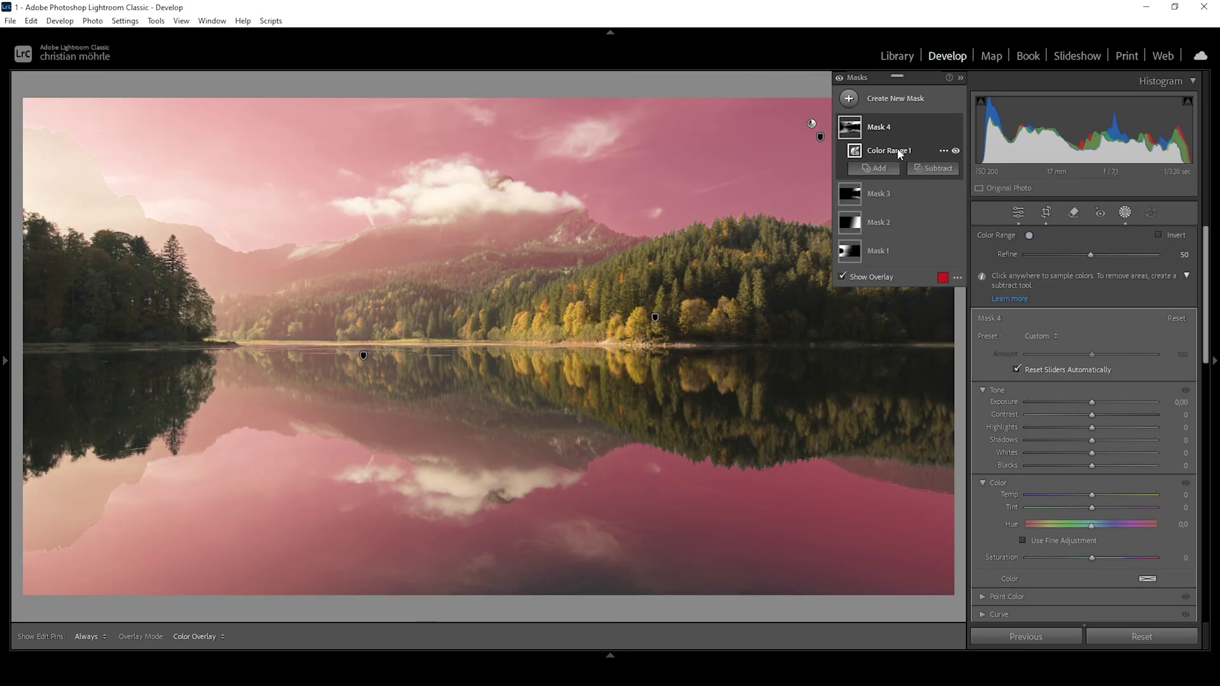
left_click(933, 168)
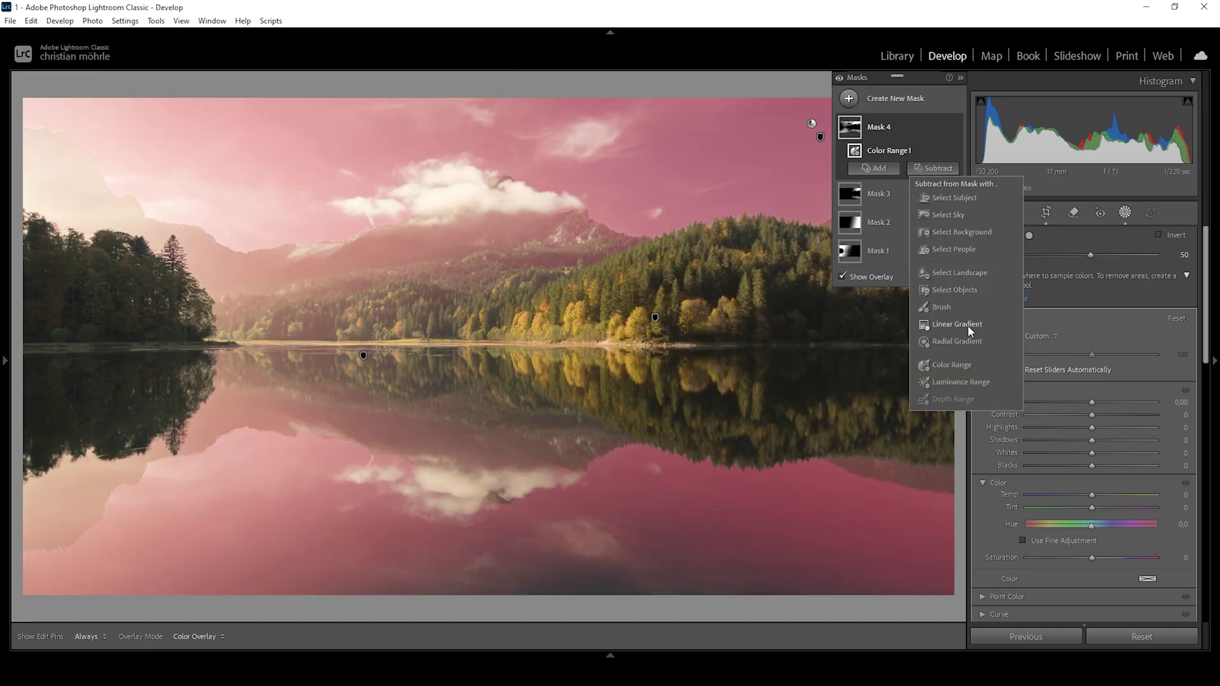
key("Escape")
key("alt+m")
left_click_drag(752, 332, 899, 13)
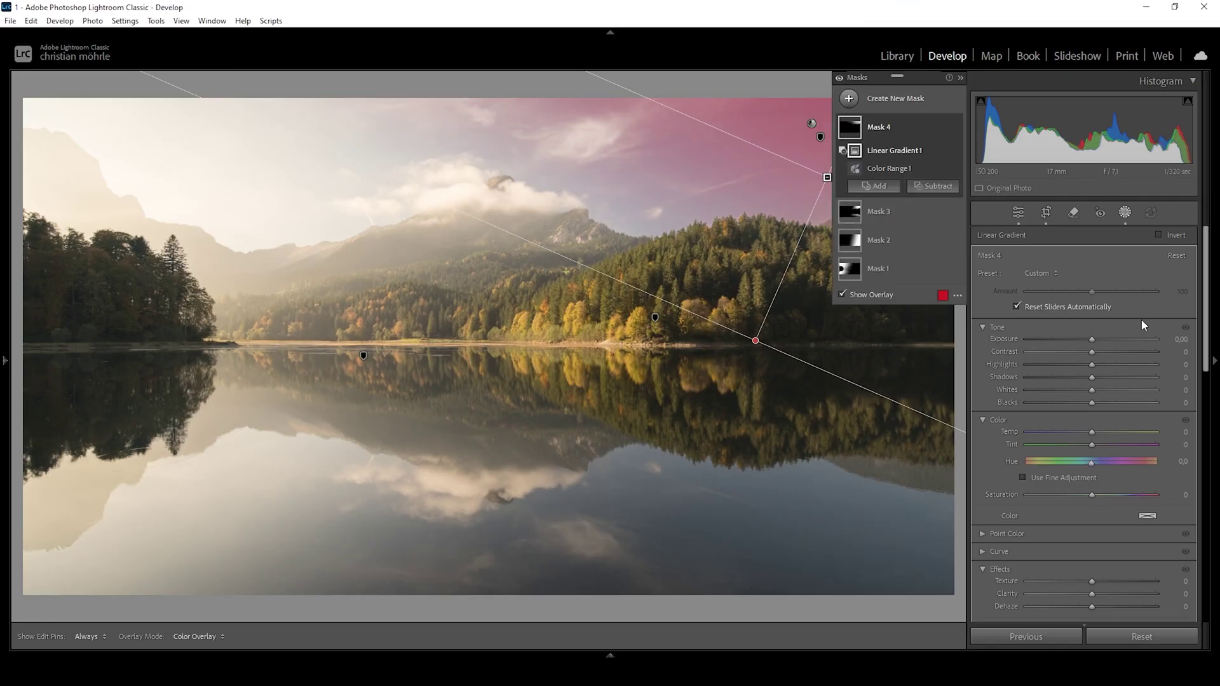
Step: Darken Mask 4 to Exposure -0.61 with Contrast 13
left_click_drag(1095, 345, 1080, 337)
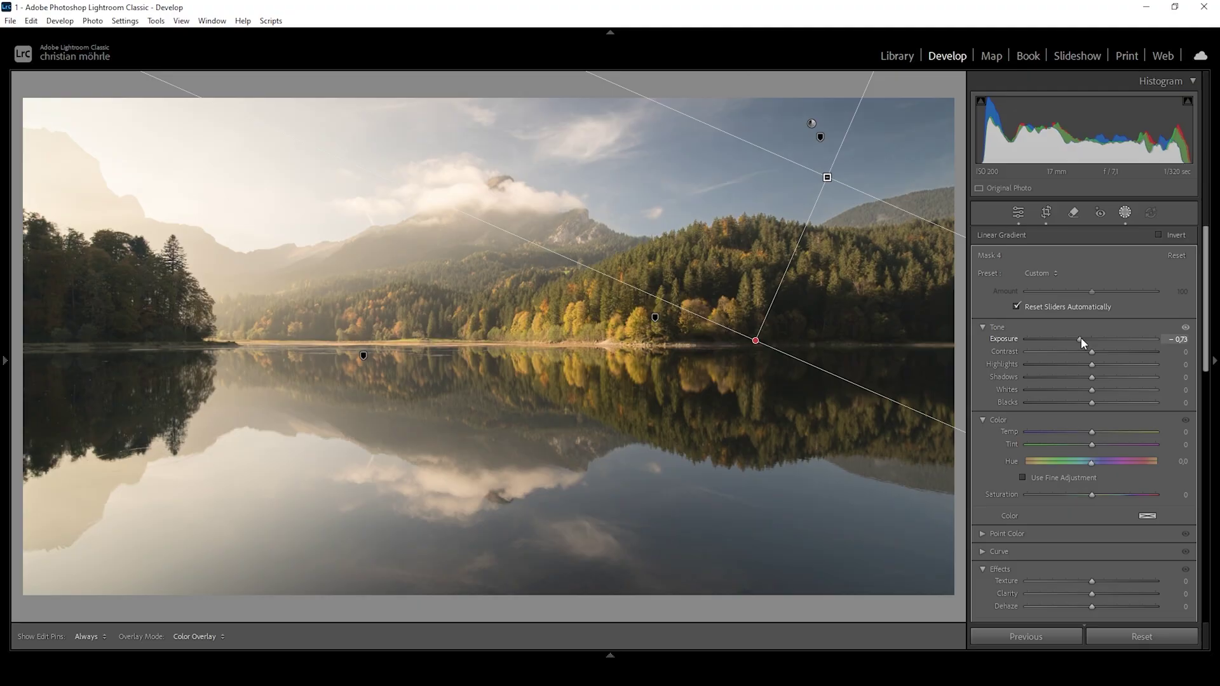
left_click_drag(1080, 338, 1080, 338)
scroll(1103, 348, "up", 3)
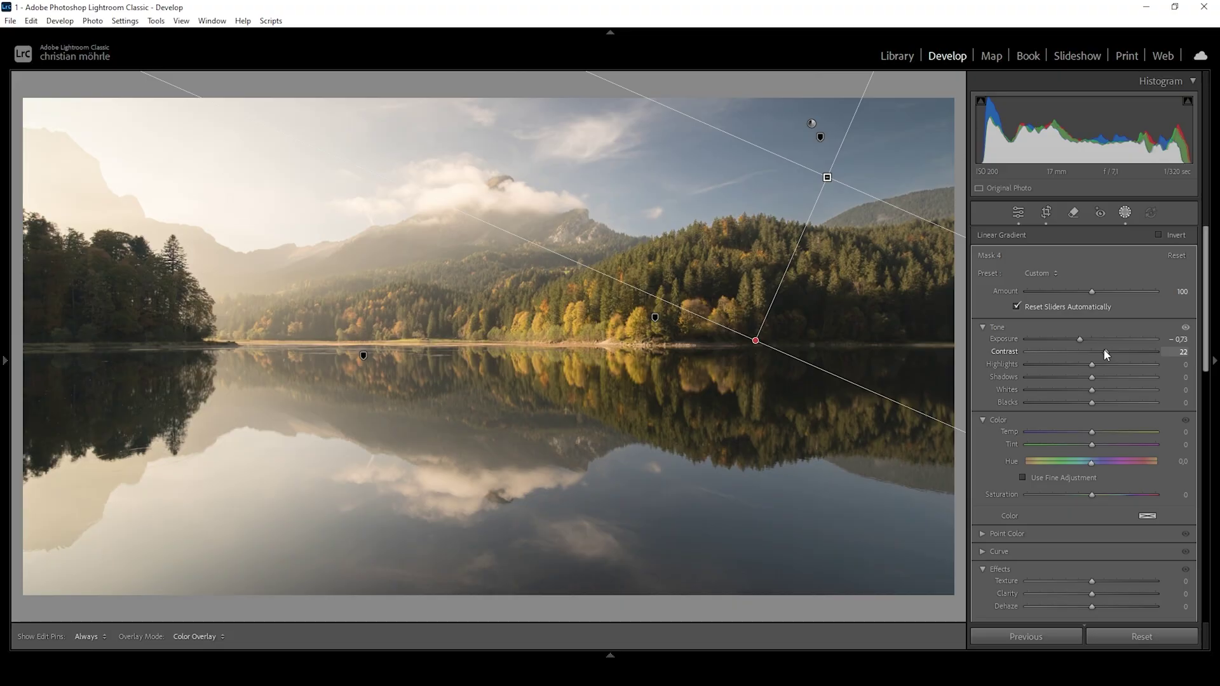
scroll(1112, 354, "up", 1)
scroll(1091, 347, "up", 10)
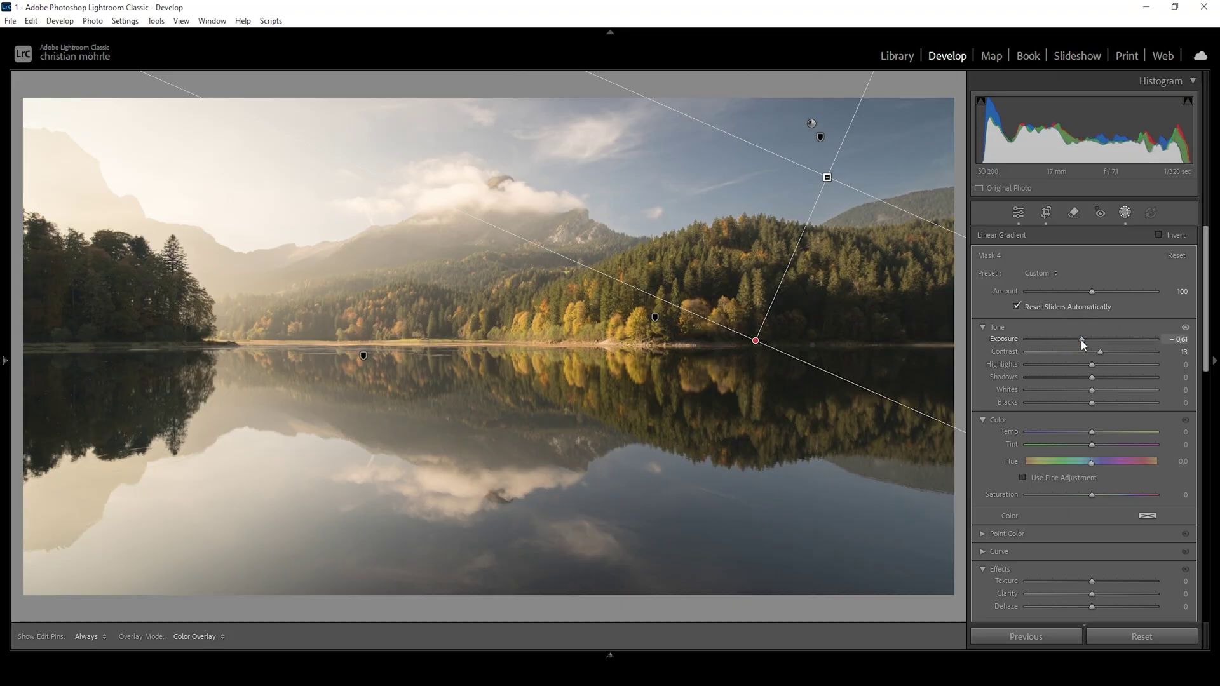
left_click_drag(1080, 339, 1082, 339)
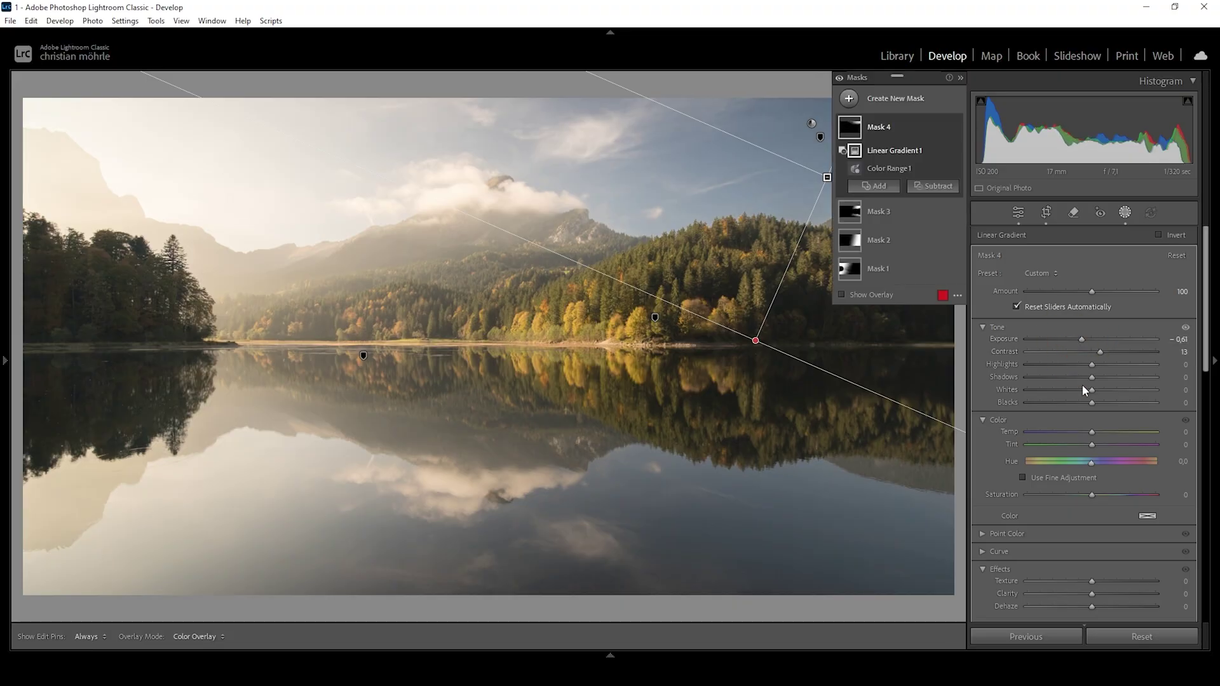
left_click(840, 78)
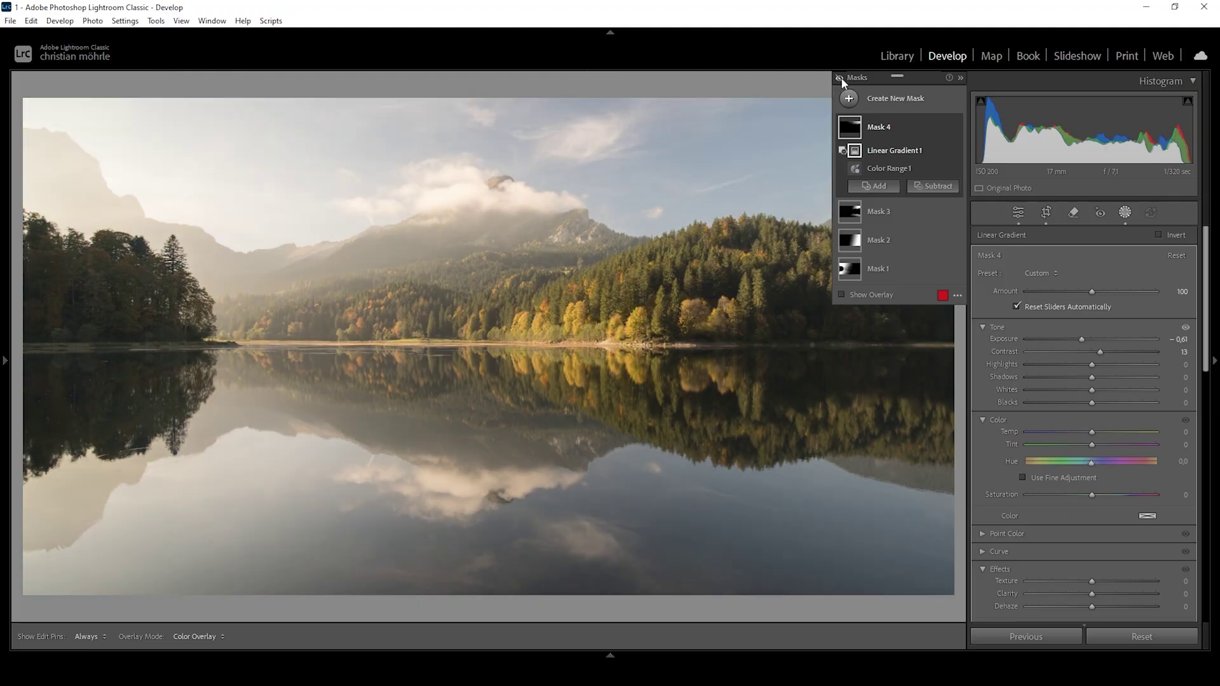
left_click(839, 78)
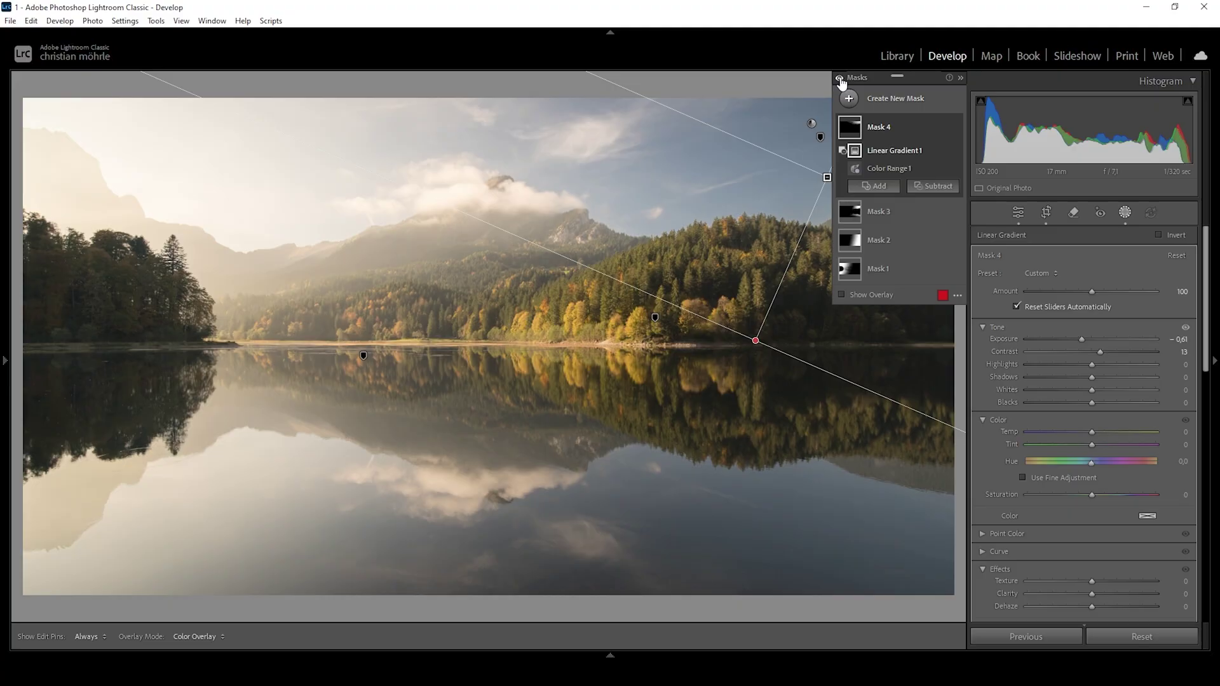
left_click(840, 78)
left_click(840, 79)
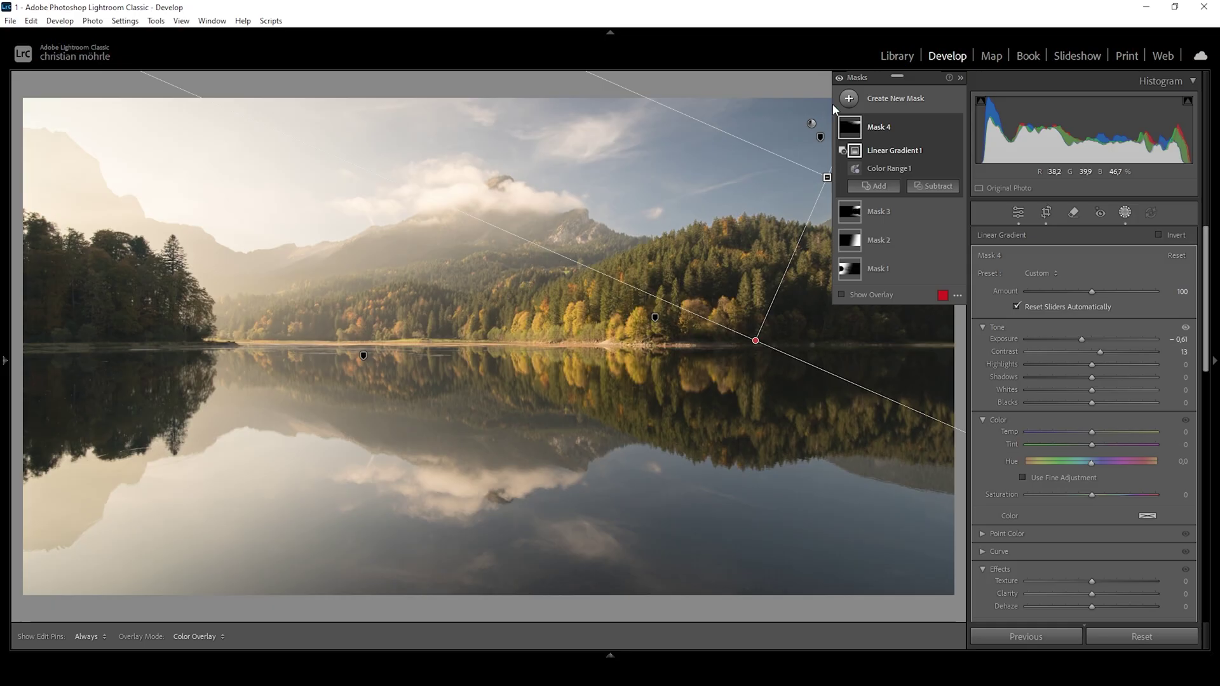
left_click(853, 100)
Step: Circle the central orange trees with a radial mask: Exposure 0.37, Temp 11, Hue -6.4, Saturation 10
left_click(922, 266)
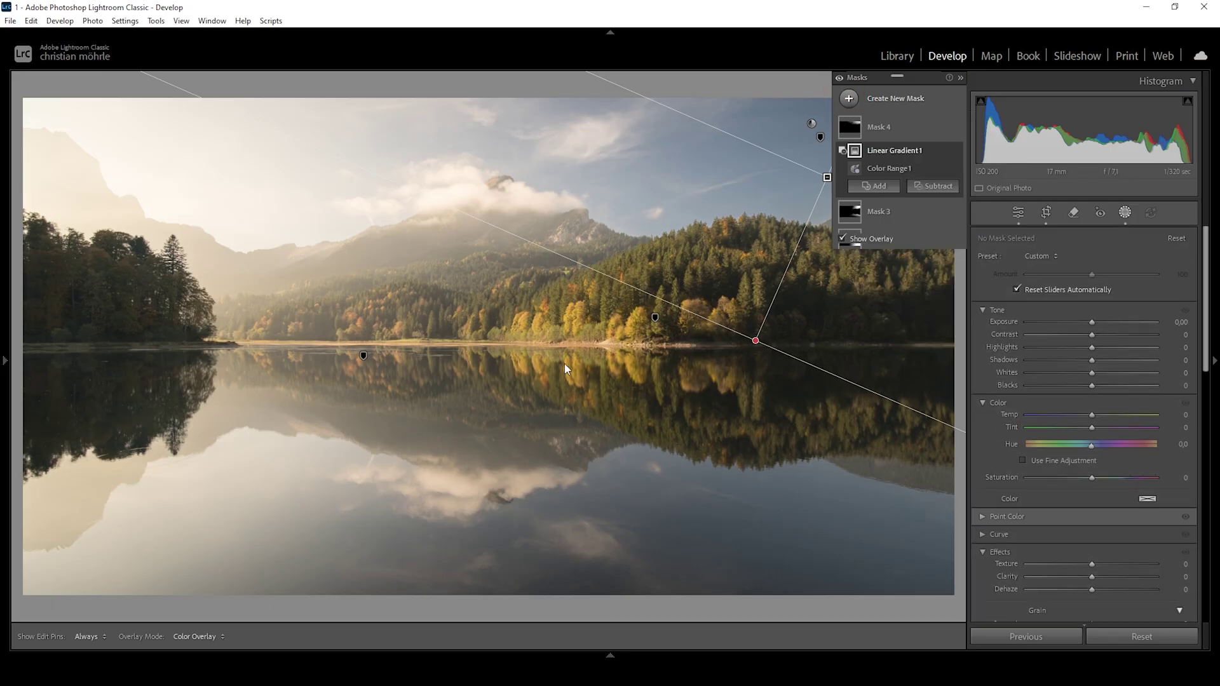
mouse_move(560, 344)
left_mouse_down()
mouse_move(694, 419)
mouse_move(726, 422)
mouse_move(583, 347)
mouse_move(562, 348)
left_mouse_up()
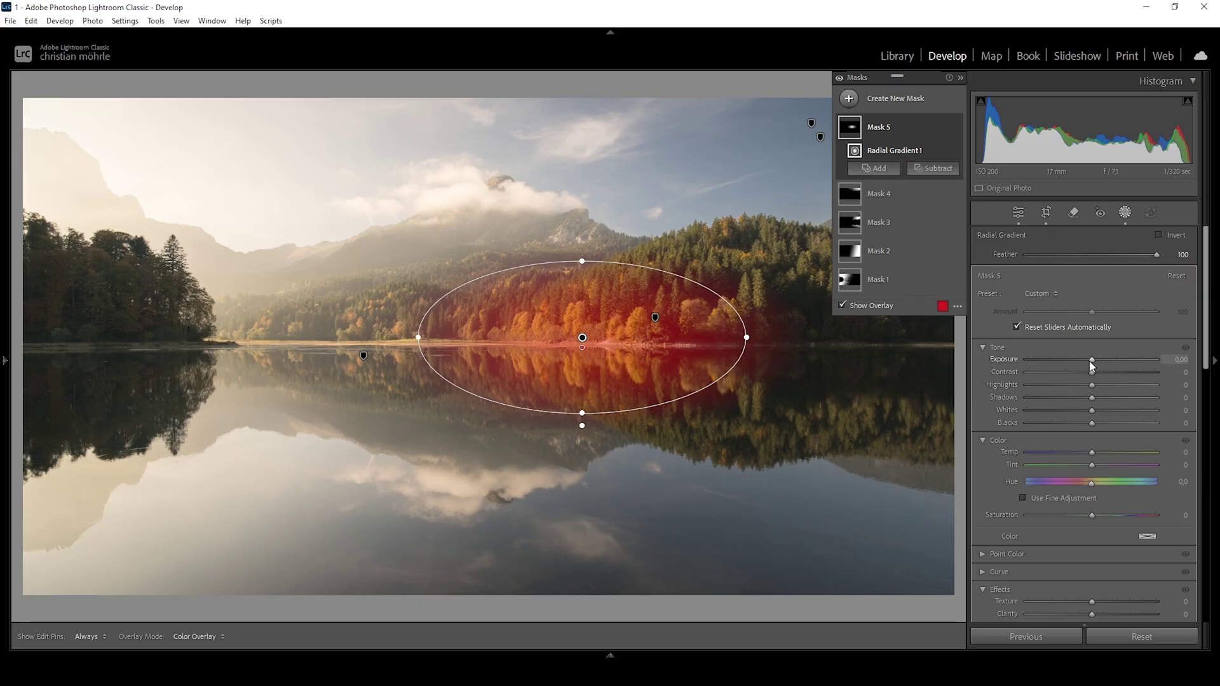
left_click_drag(1092, 360, 1095, 360)
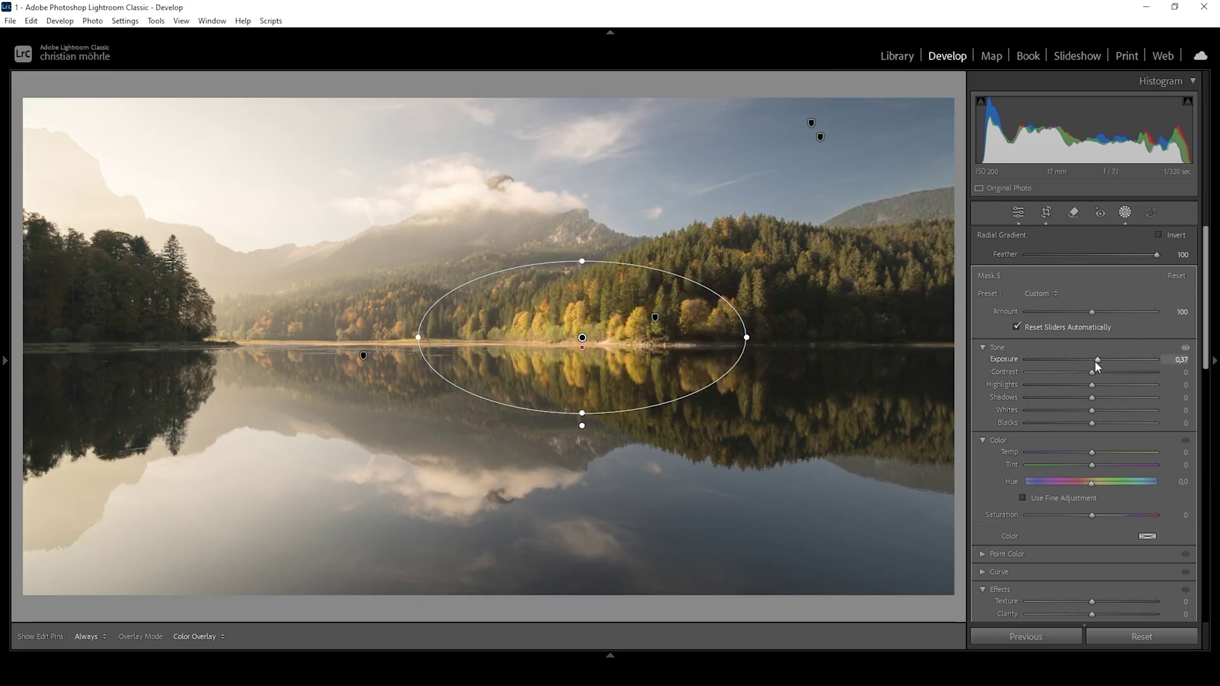
left_click_drag(1093, 453, 1100, 450)
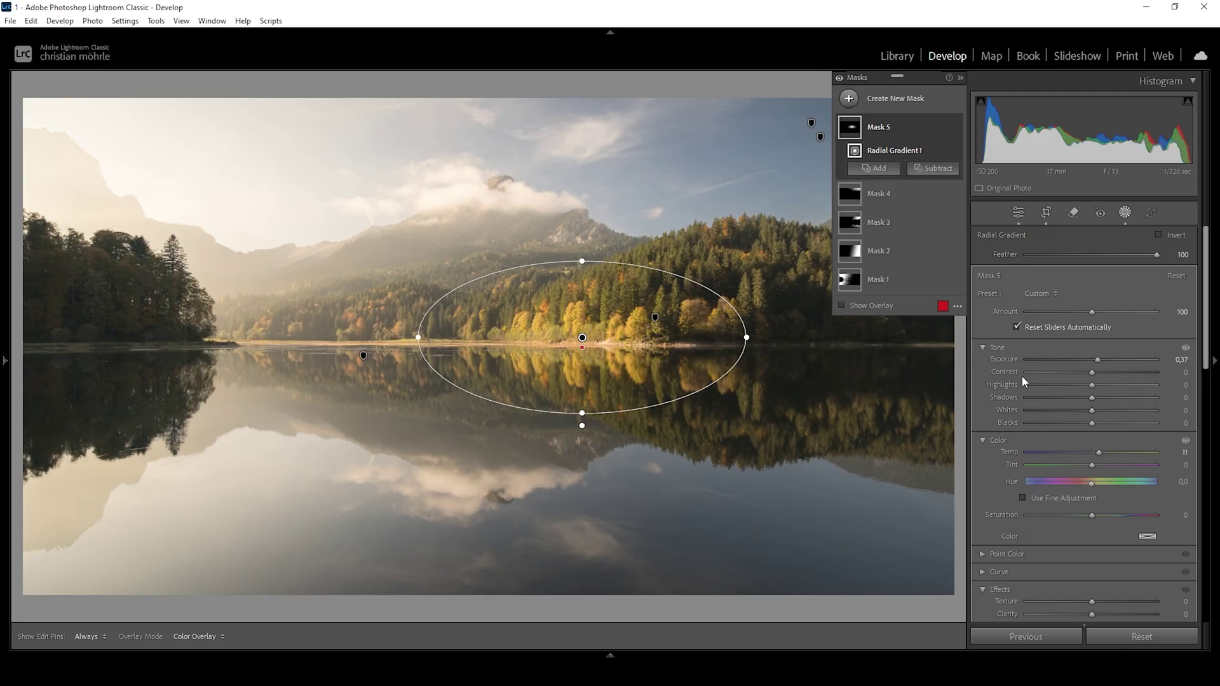
left_click_drag(1086, 486, 1091, 489)
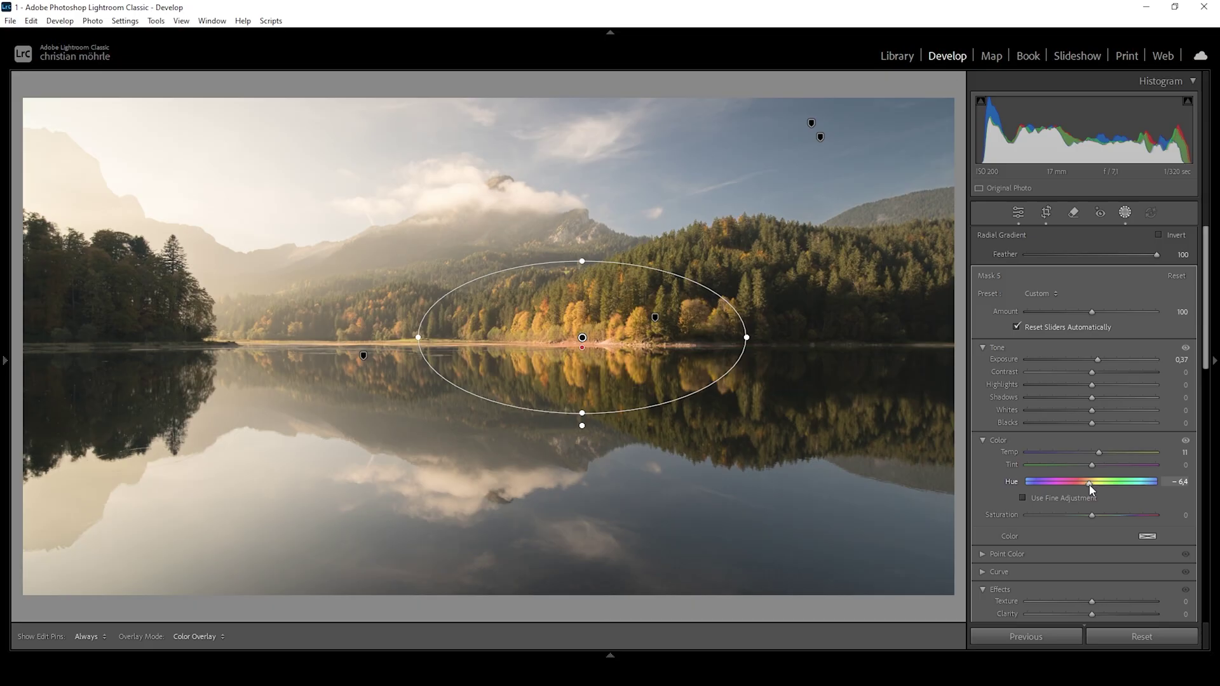
left_click_drag(1090, 489, 1101, 518)
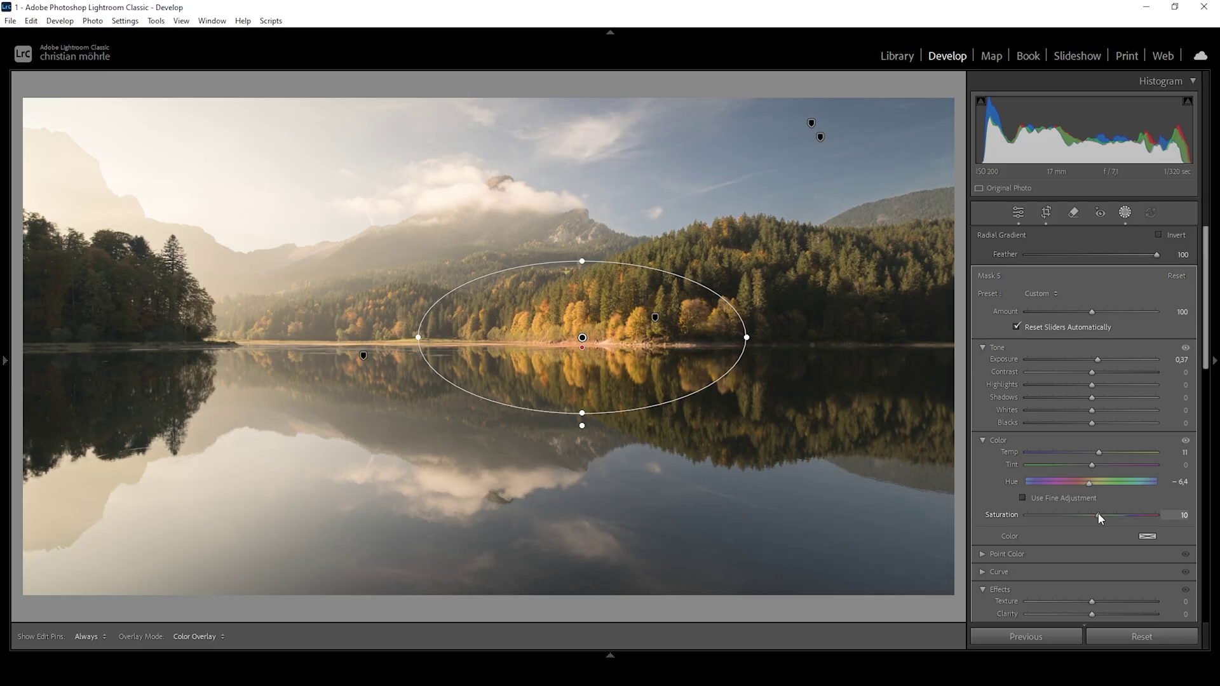
left_click_drag(1100, 517, 1100, 517)
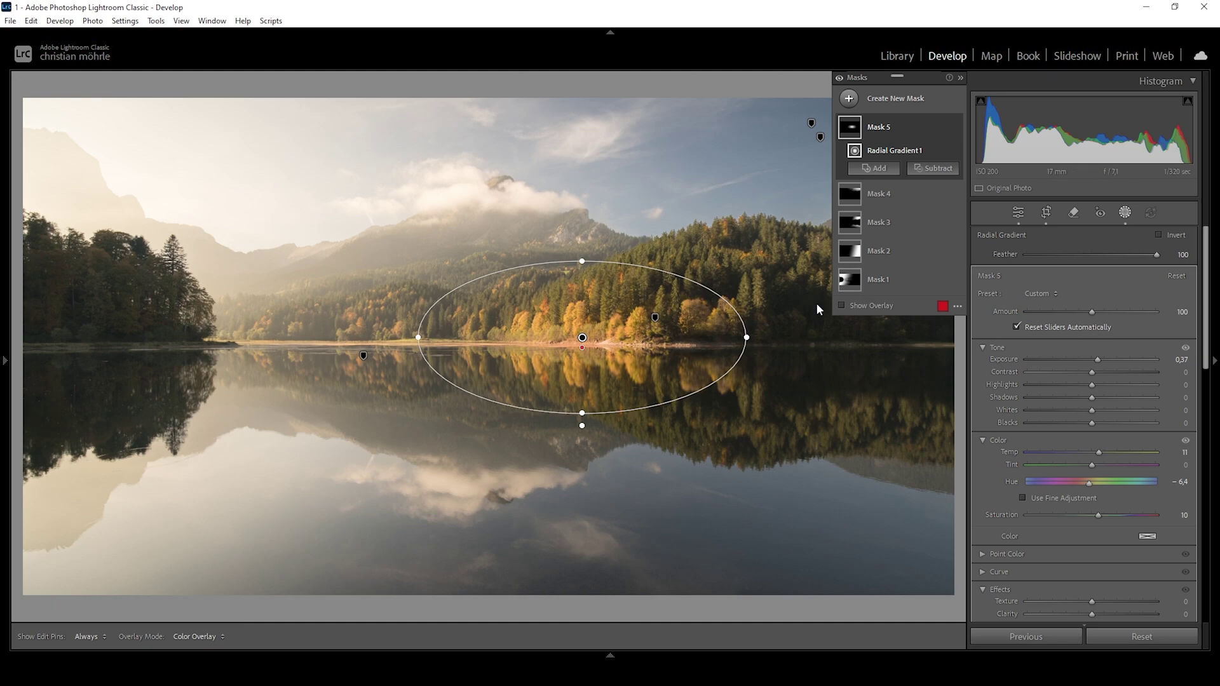
left_click(849, 97)
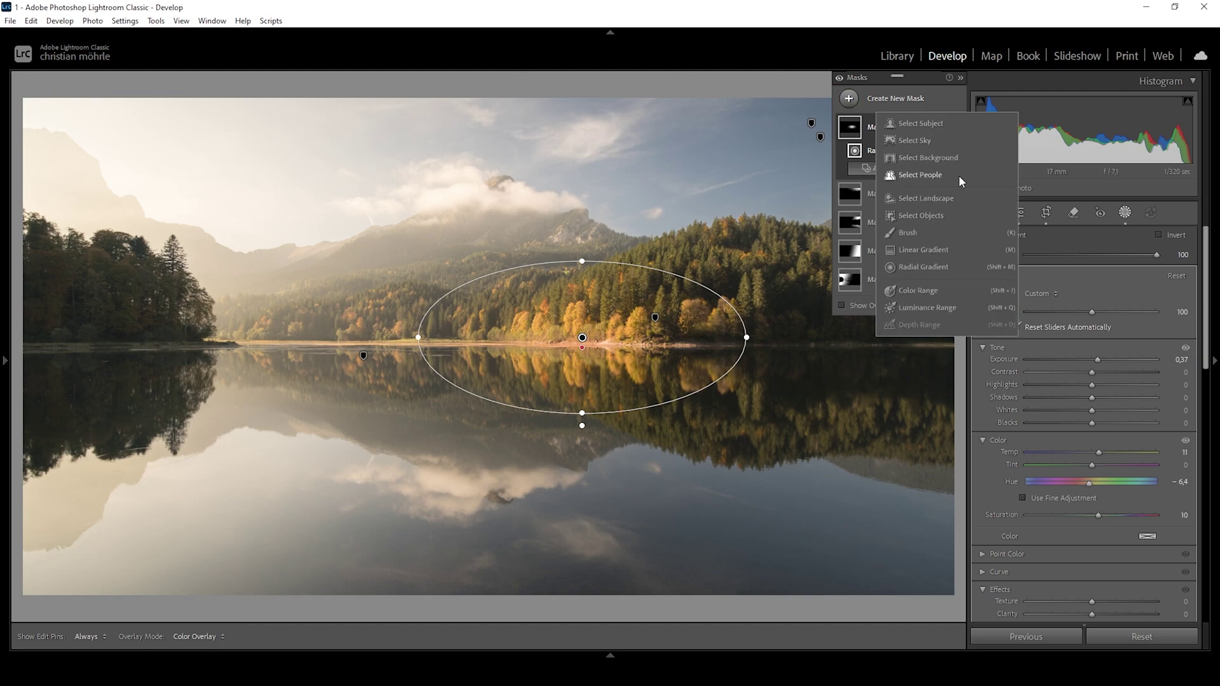
Step: Create a landscape mask of the lake water and raise its Clarity to 15
left_click(952, 197)
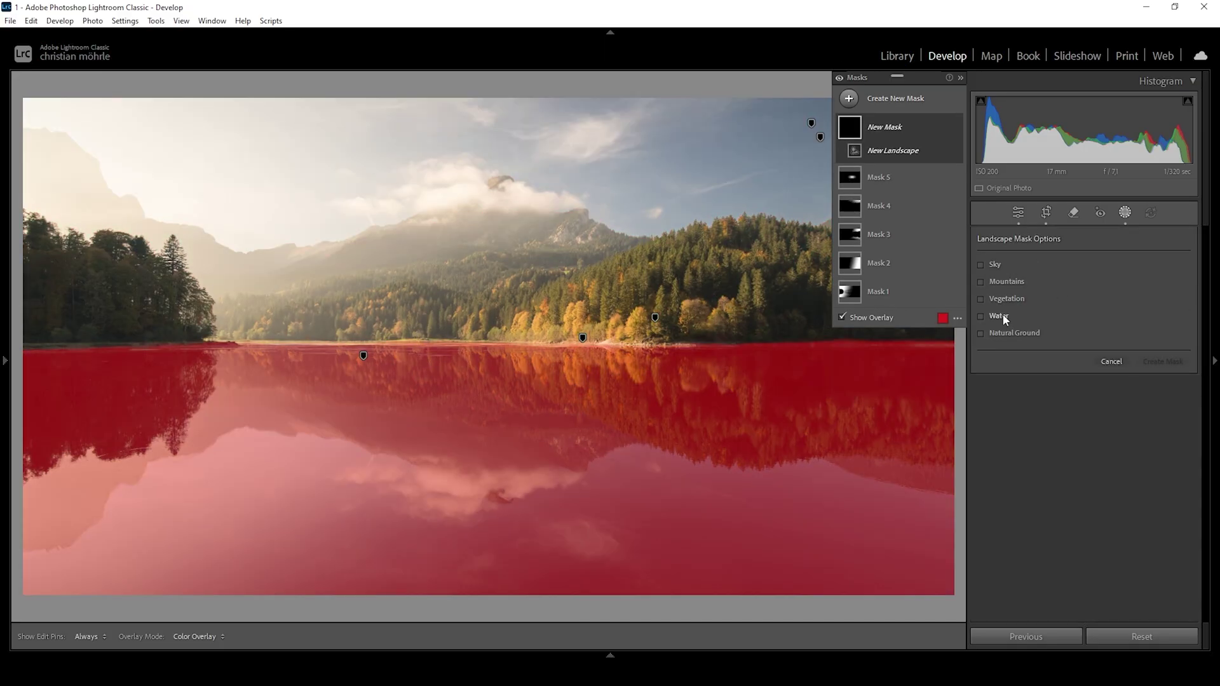
left_click(1002, 317)
left_click(1157, 361)
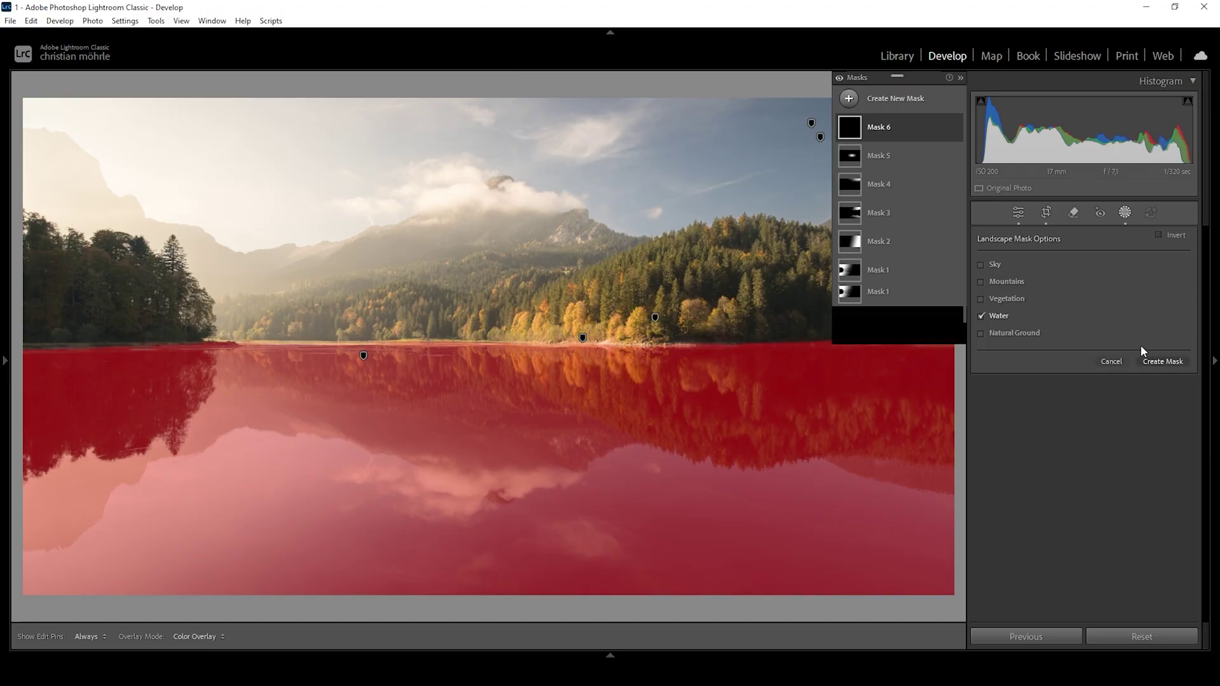
scroll(1080, 502, "down", 5)
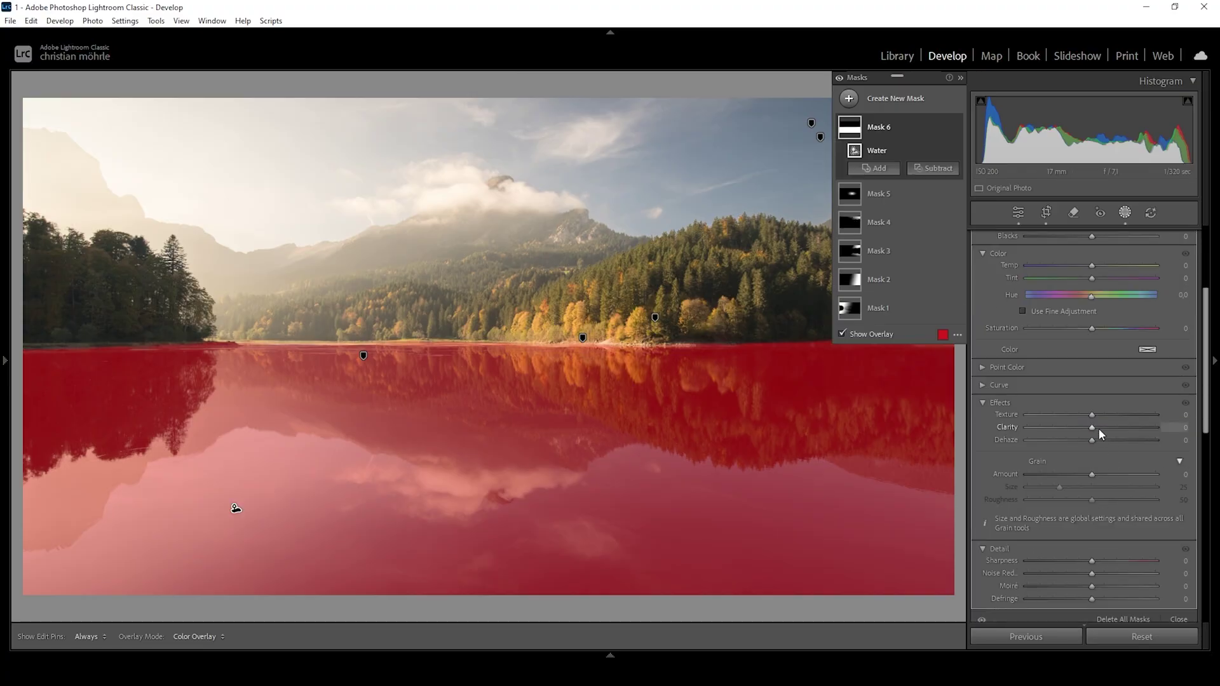
left_click_drag(1092, 427, 1100, 427)
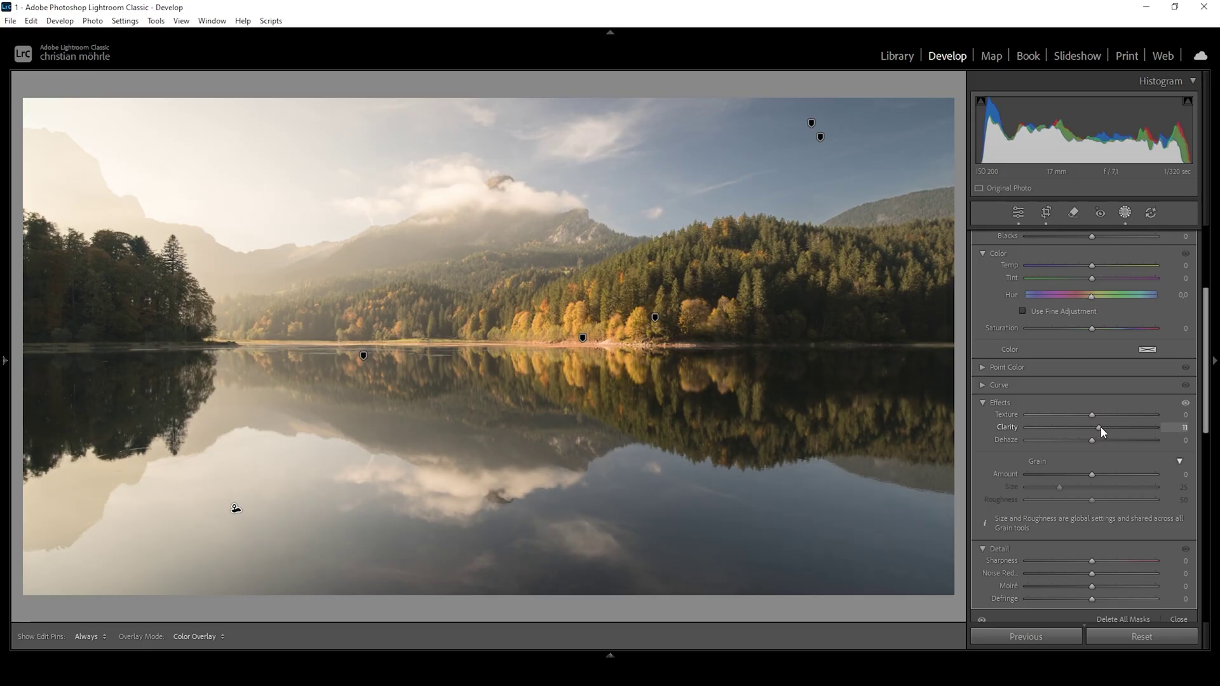
left_click_drag(1100, 426, 1113, 434)
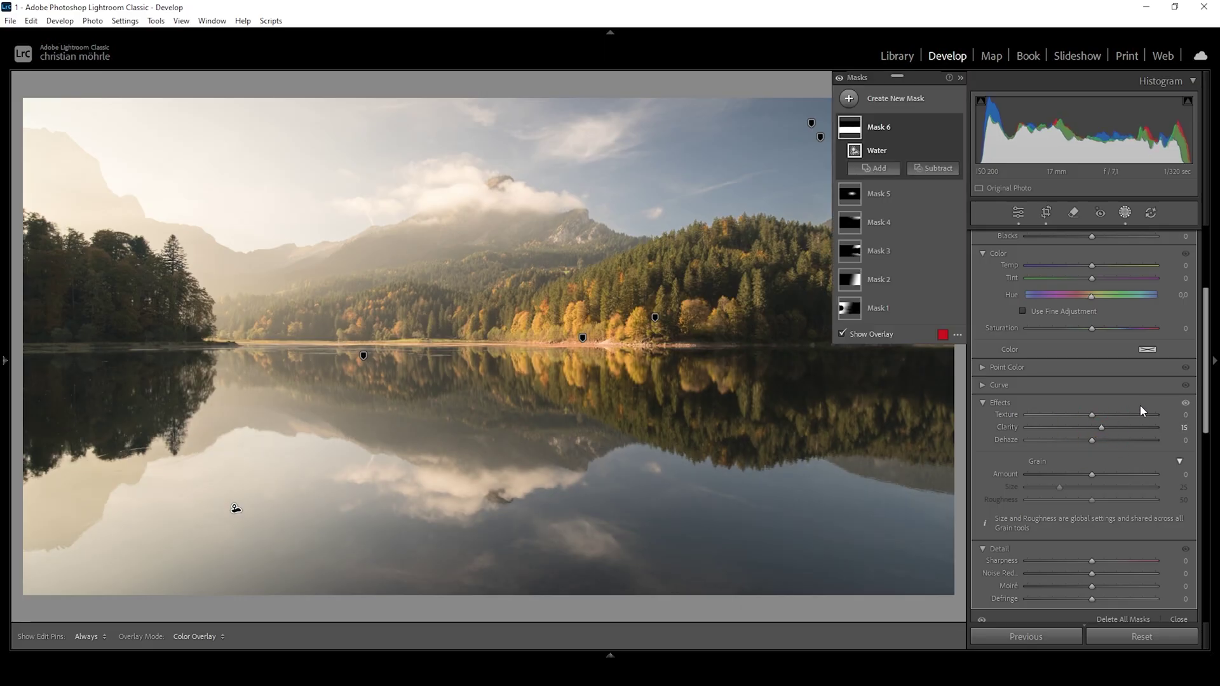
Step: Set the water mask's Exposure to -0.34 and Contrast to +7
scroll(1144, 381, "up", 5)
left_click_drag(1092, 344, 1089, 344)
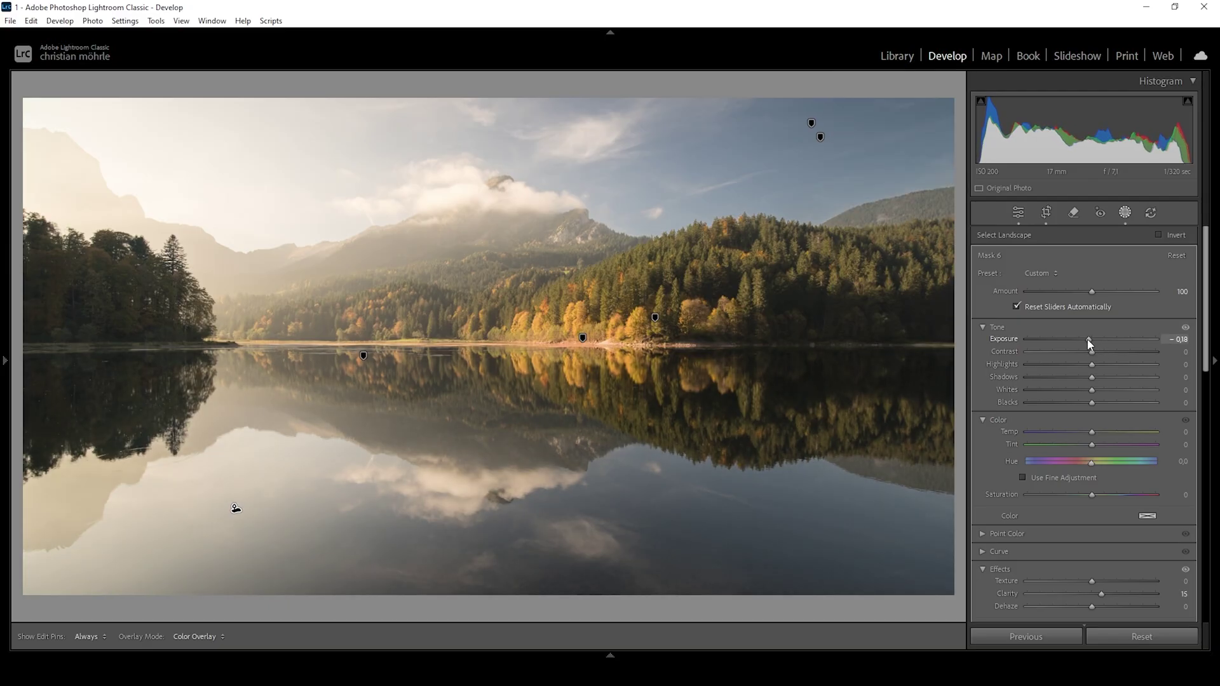
left_click_drag(1088, 344, 1101, 351)
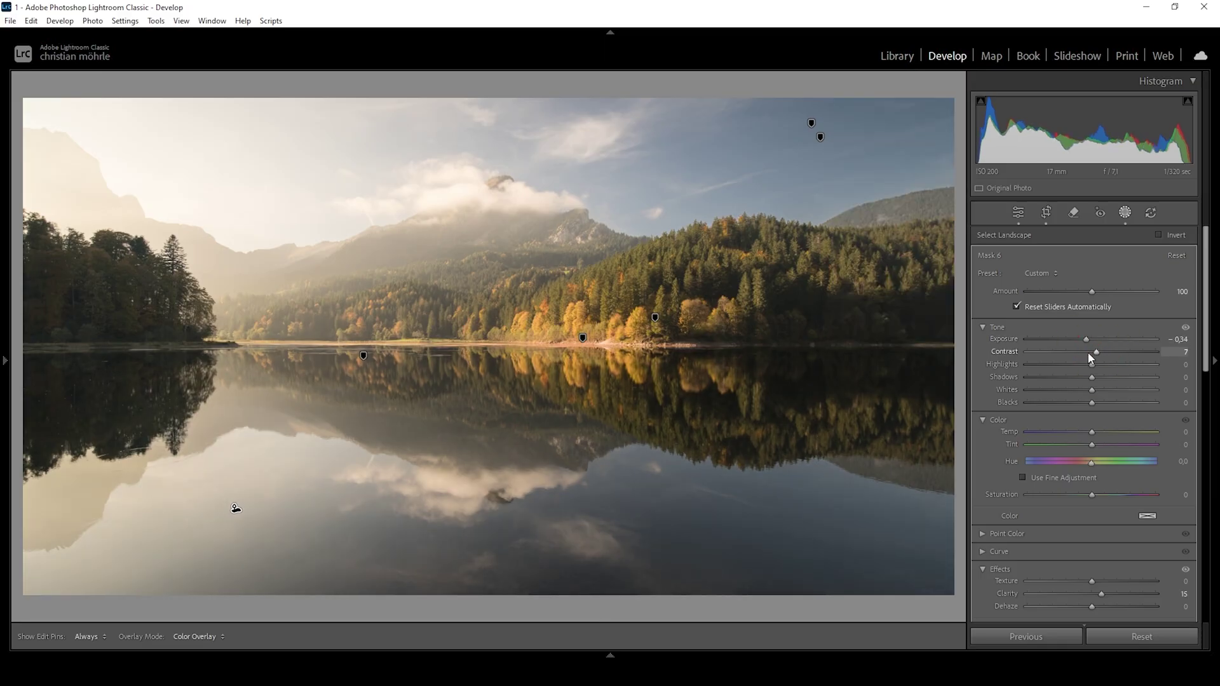
left_click_drag(1088, 352, 1087, 352)
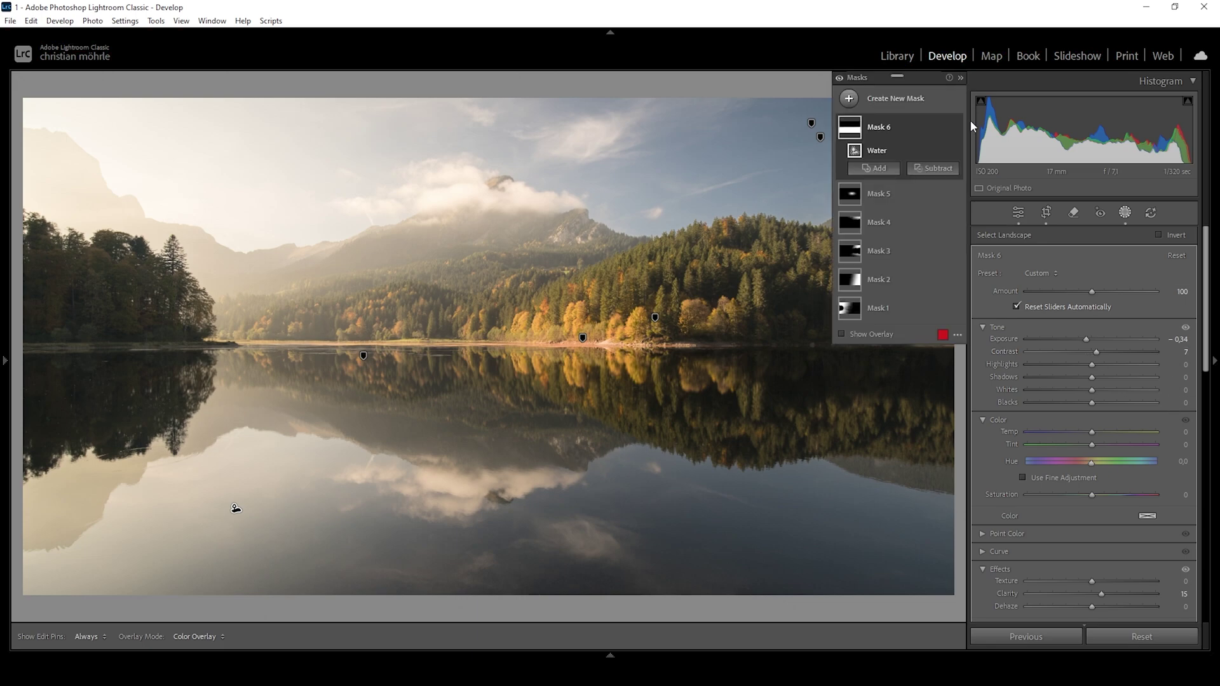
left_click(839, 79)
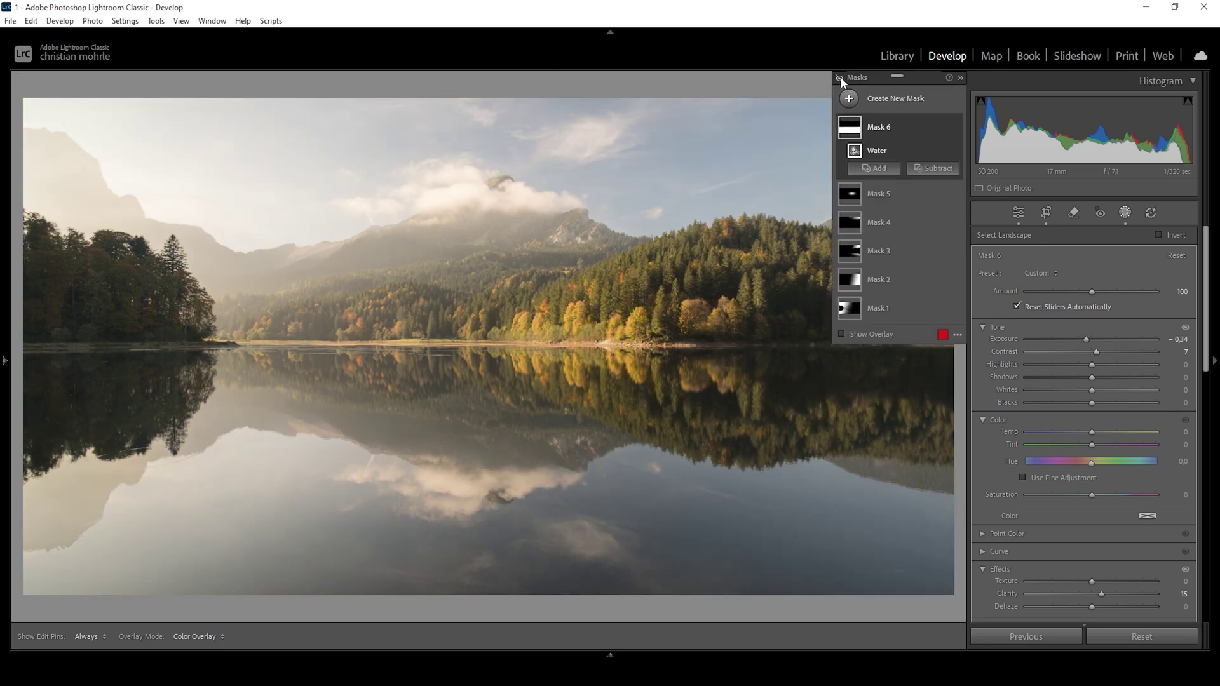
left_click(840, 80)
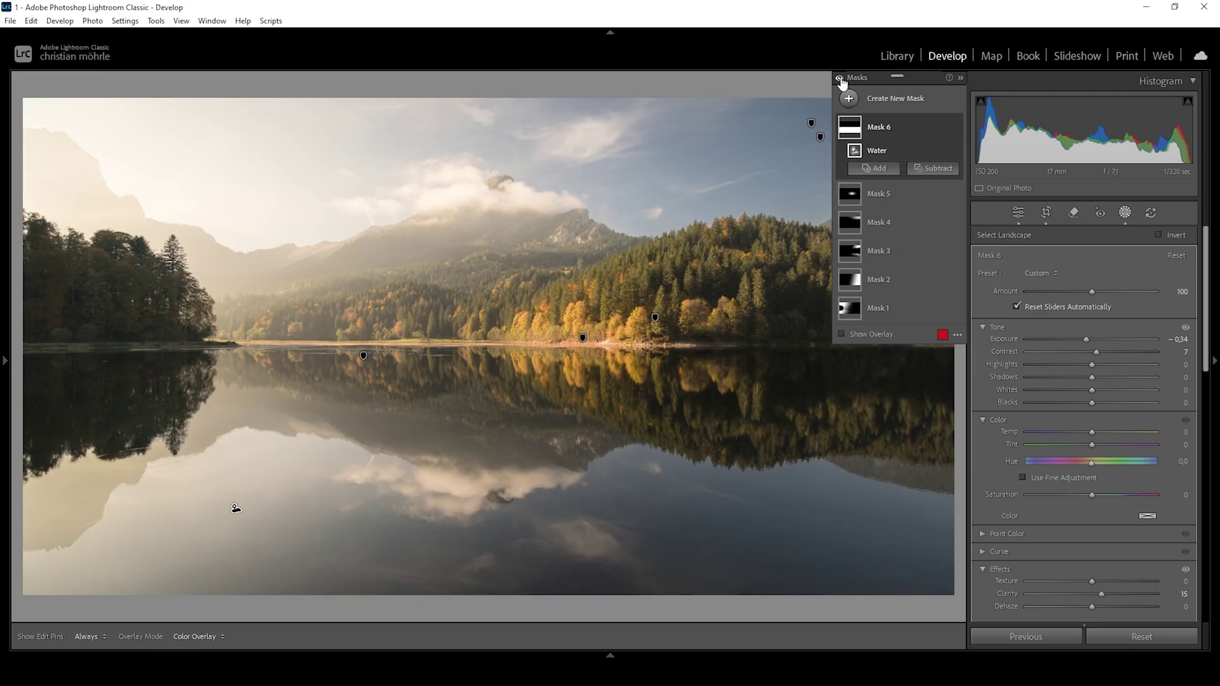
Step: Leave masking and shift the HSL Orange hue to -50, toward red
left_click(1018, 212)
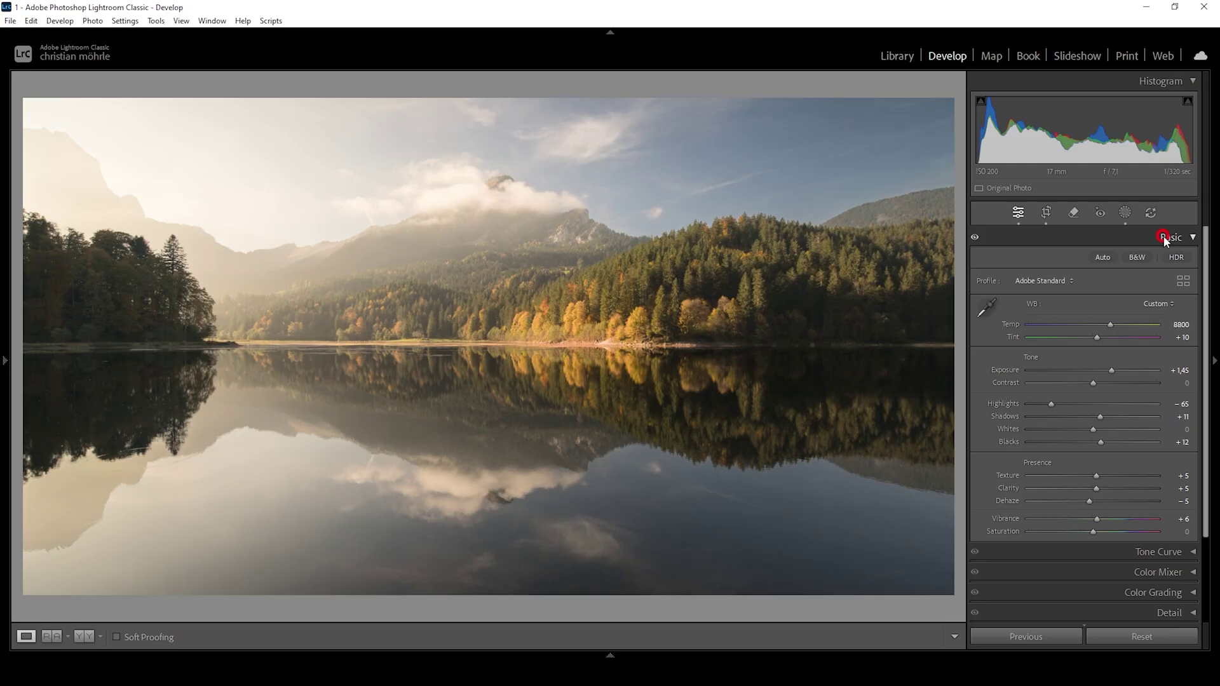
left_click(1164, 239)
left_click(1122, 280)
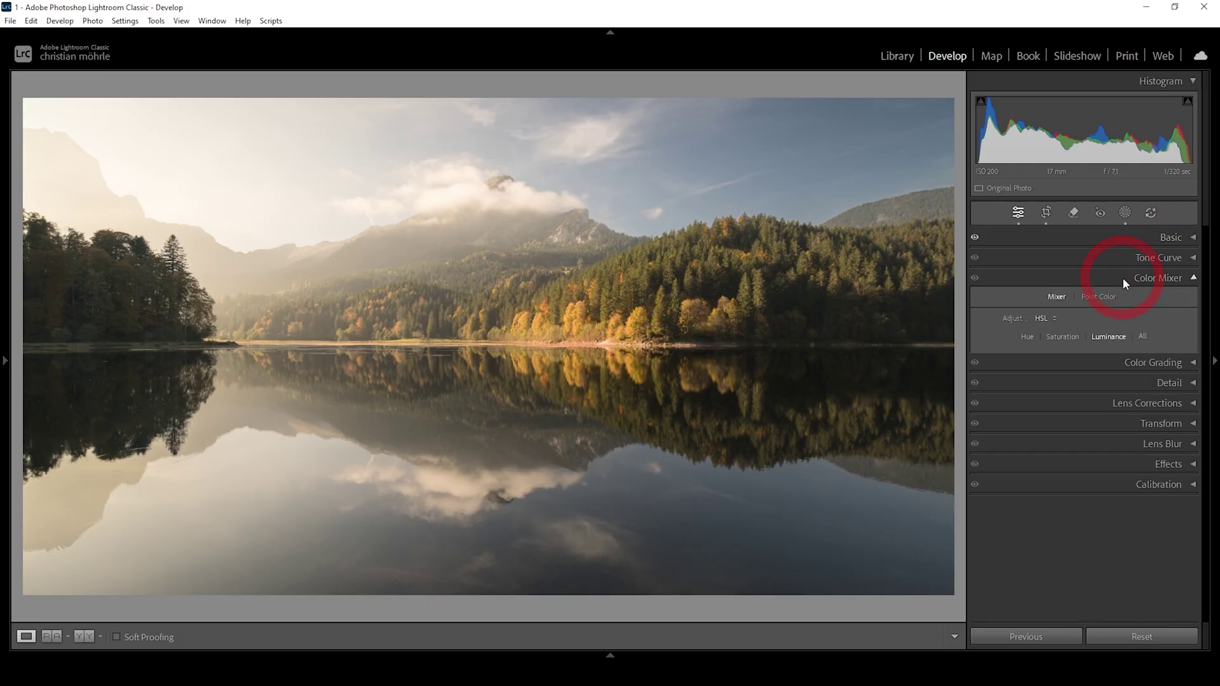
left_click(1028, 337)
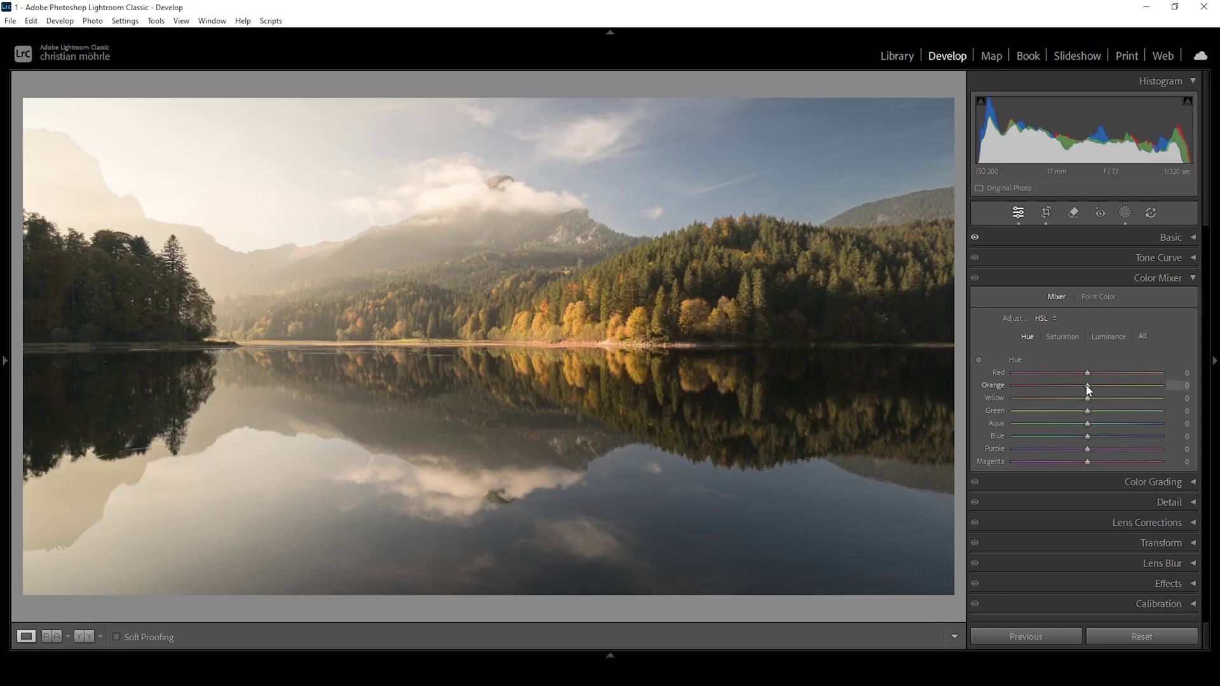
mouse_move(1088, 390)
left_mouse_down()
mouse_move(1050, 389)
mouse_move(1085, 397)
left_mouse_up()
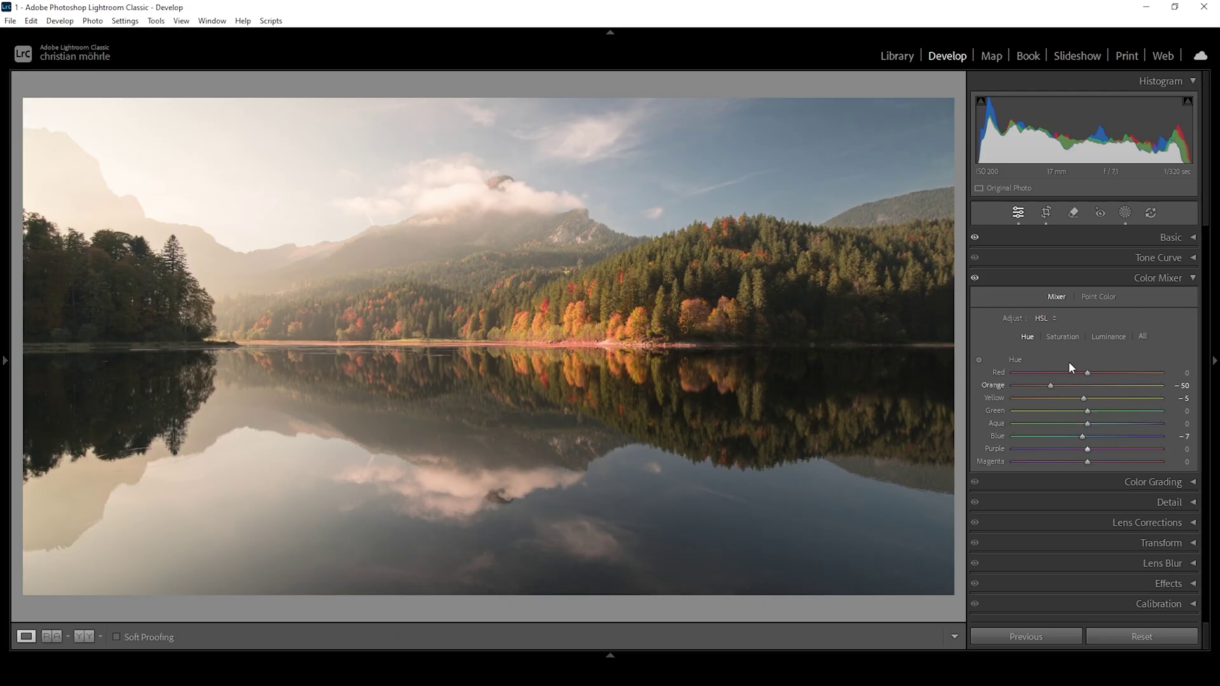
Step: Raise HSL saturation: Orange +9, Yellow +21, Green +16, Blue +22
left_click(1067, 337)
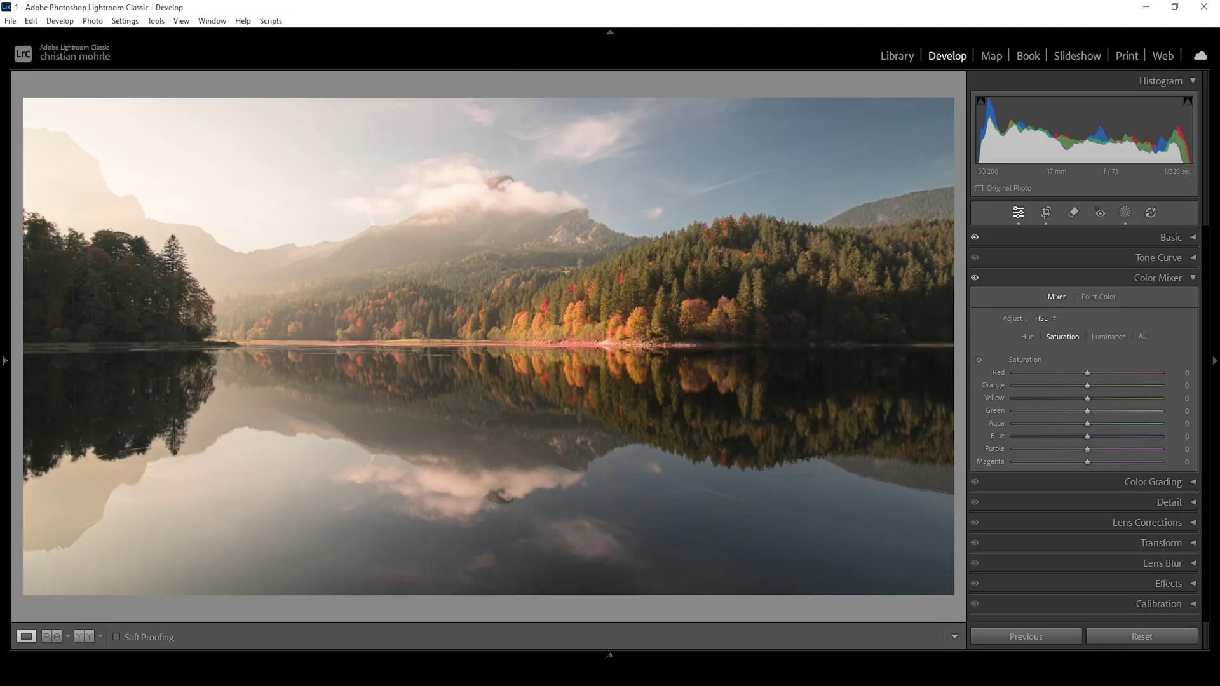
left_click_drag(1087, 385, 1100, 411)
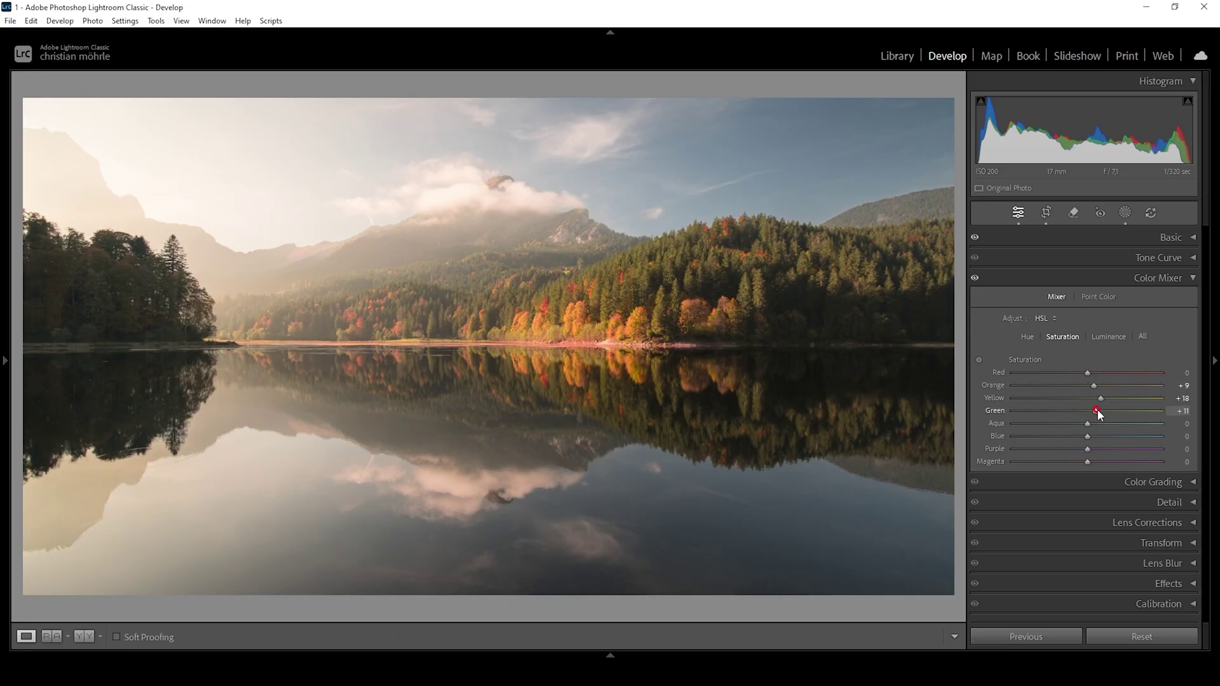
left_click(1099, 409)
left_click(1103, 397)
left_click_drag(1093, 438, 1100, 440)
left_click_drag(1101, 439, 1105, 441)
left_click(1169, 278)
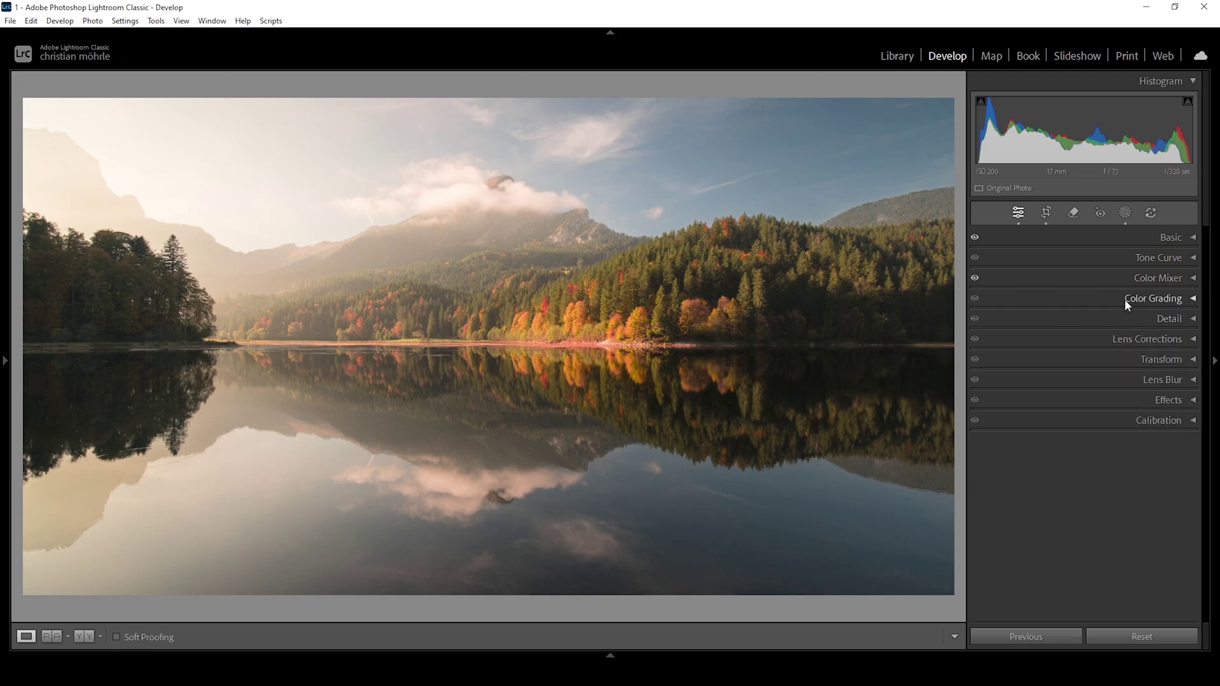
Step: Color-grade the highlights with Hue 52 and Saturation 11
left_click(1125, 299)
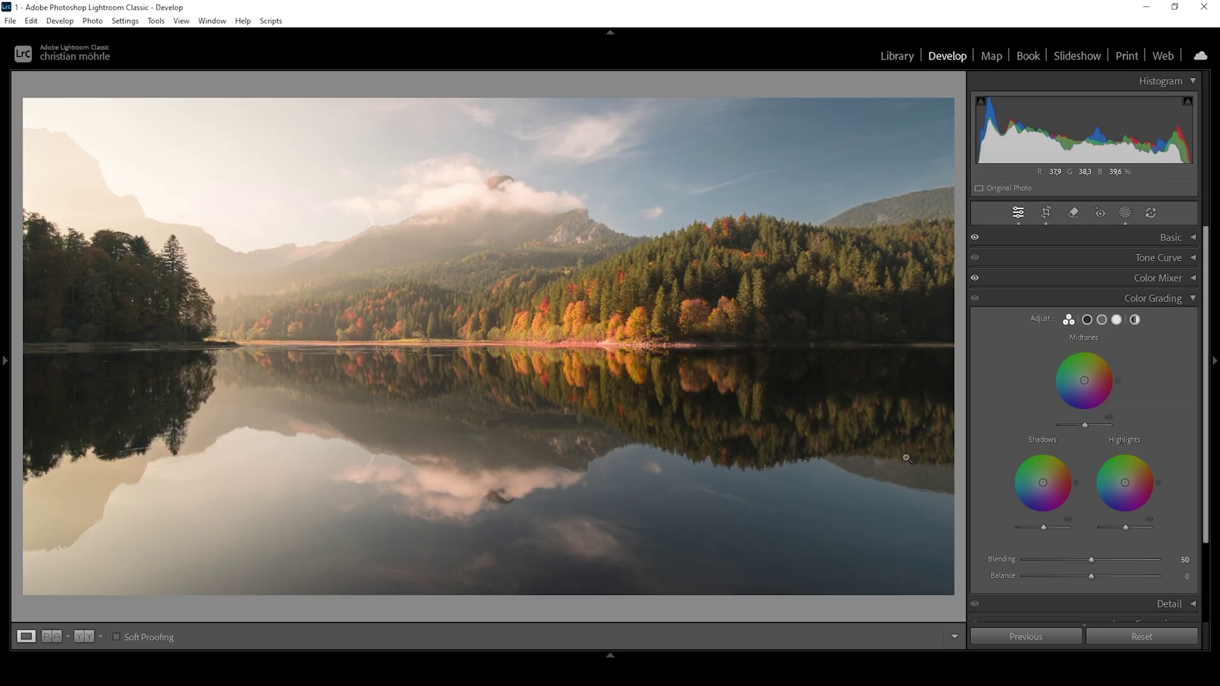
left_click(1117, 321)
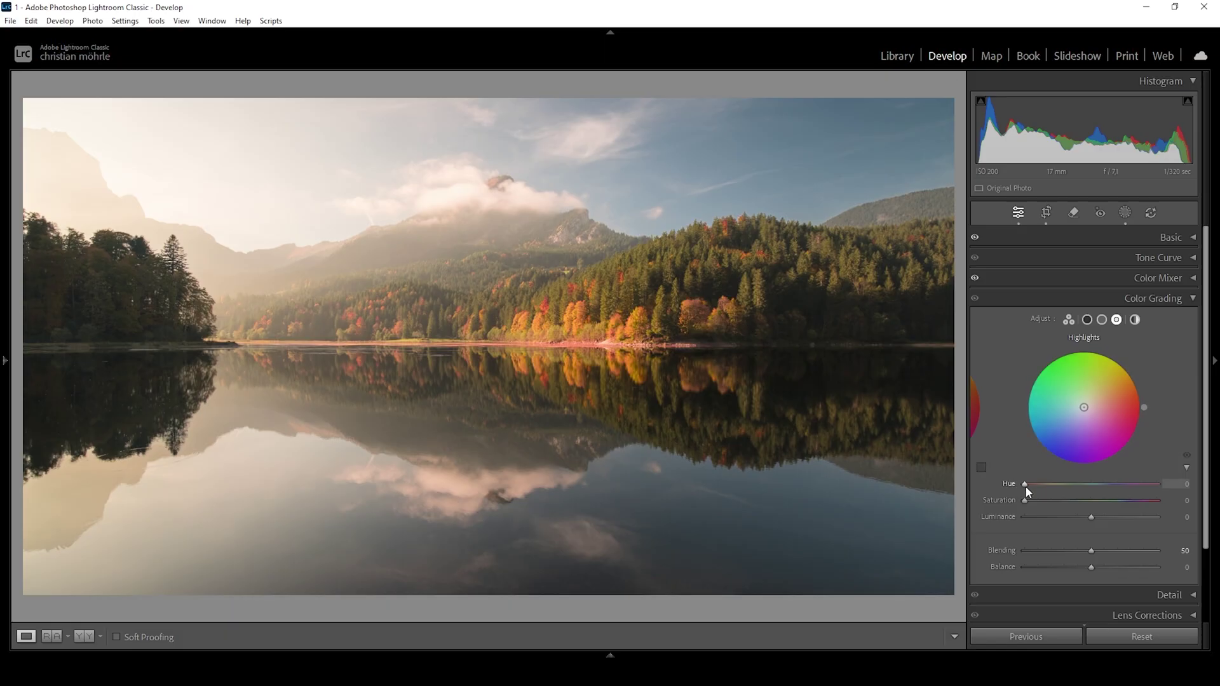
mouse_move(1024, 485)
left_mouse_down()
mouse_move(1043, 485)
mouse_move(1039, 500)
left_mouse_up()
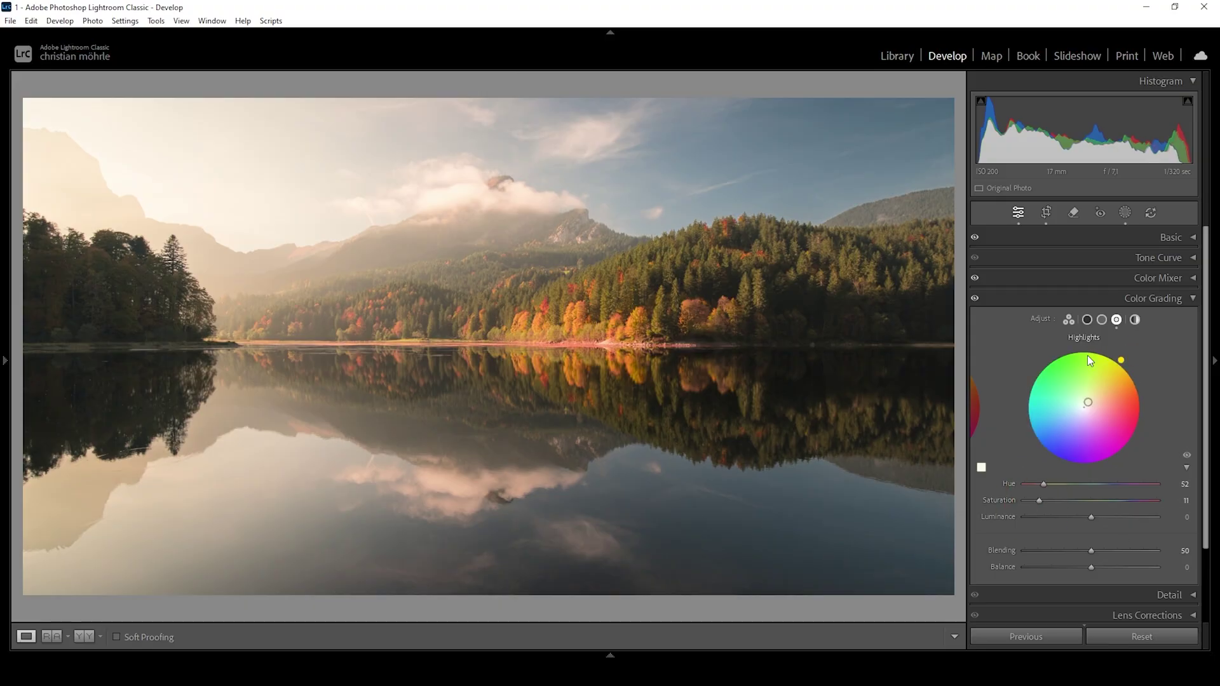
Step: Color-grade the midtones with Hue 38 and Saturation 6
left_click(1101, 320)
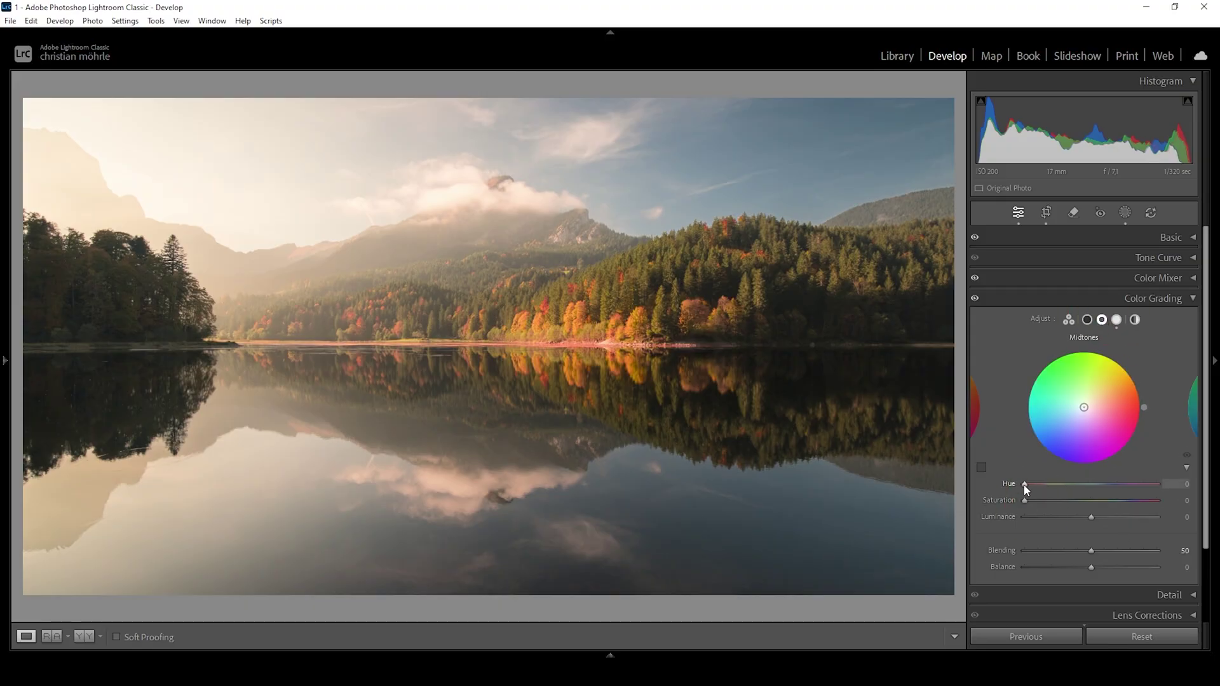
left_click_drag(1026, 484, 1036, 485)
left_click_drag(1035, 485, 1035, 498)
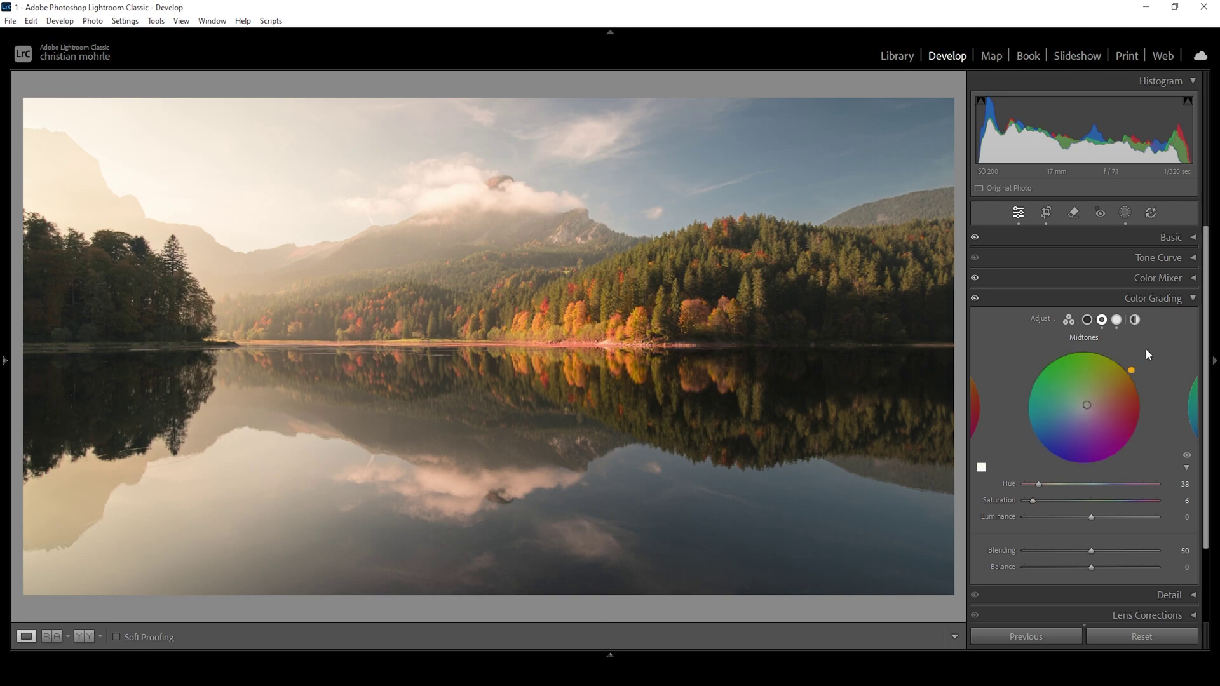
left_click(1162, 298)
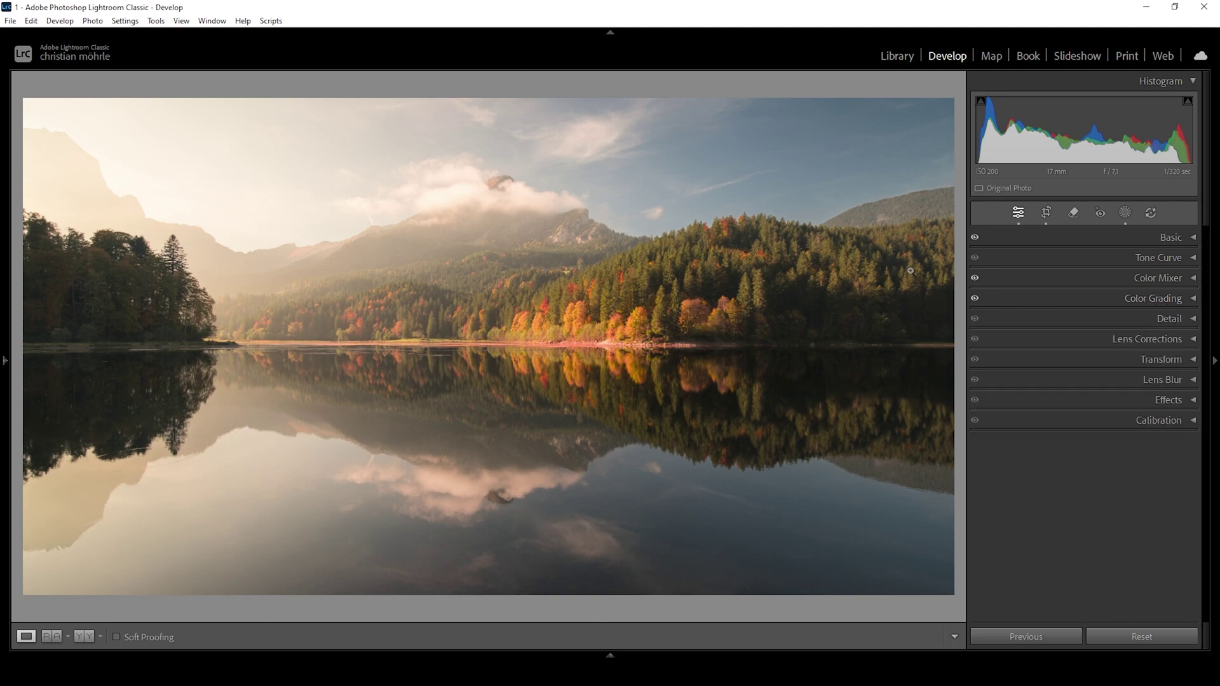
Step: Set Calibration Blue Primary Saturation to +21 and Hue to -3
left_click(1165, 423)
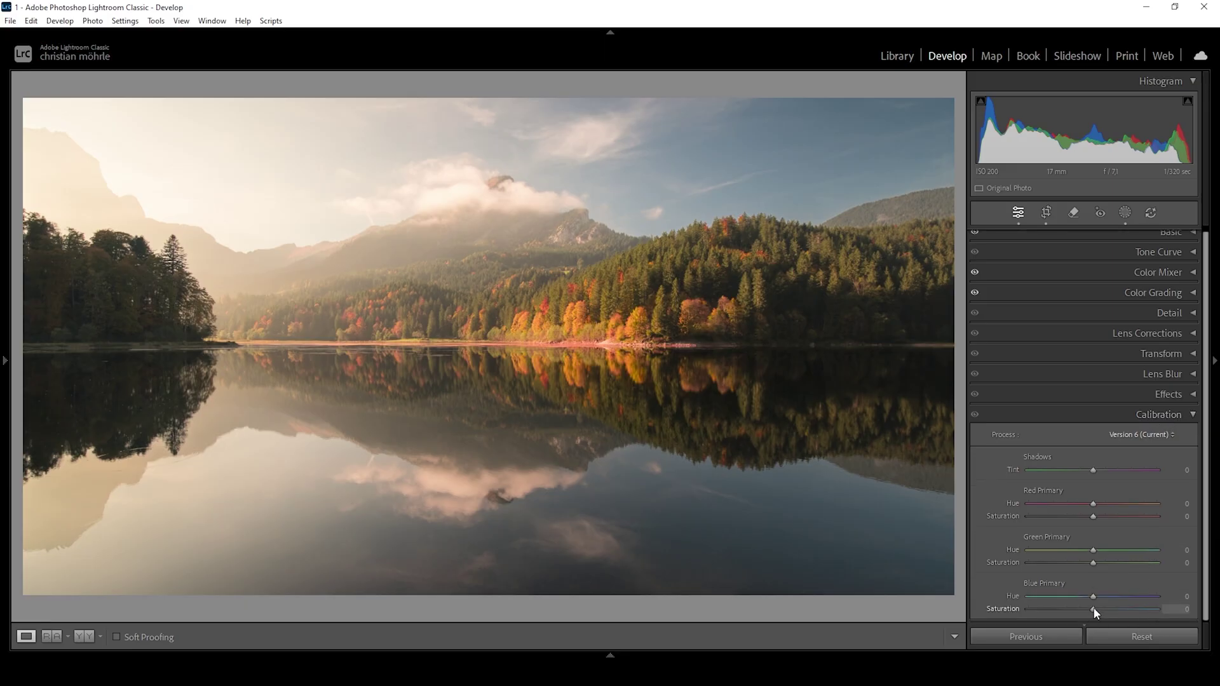
left_click_drag(1093, 609, 1101, 609)
left_click_drag(1106, 610, 1108, 609)
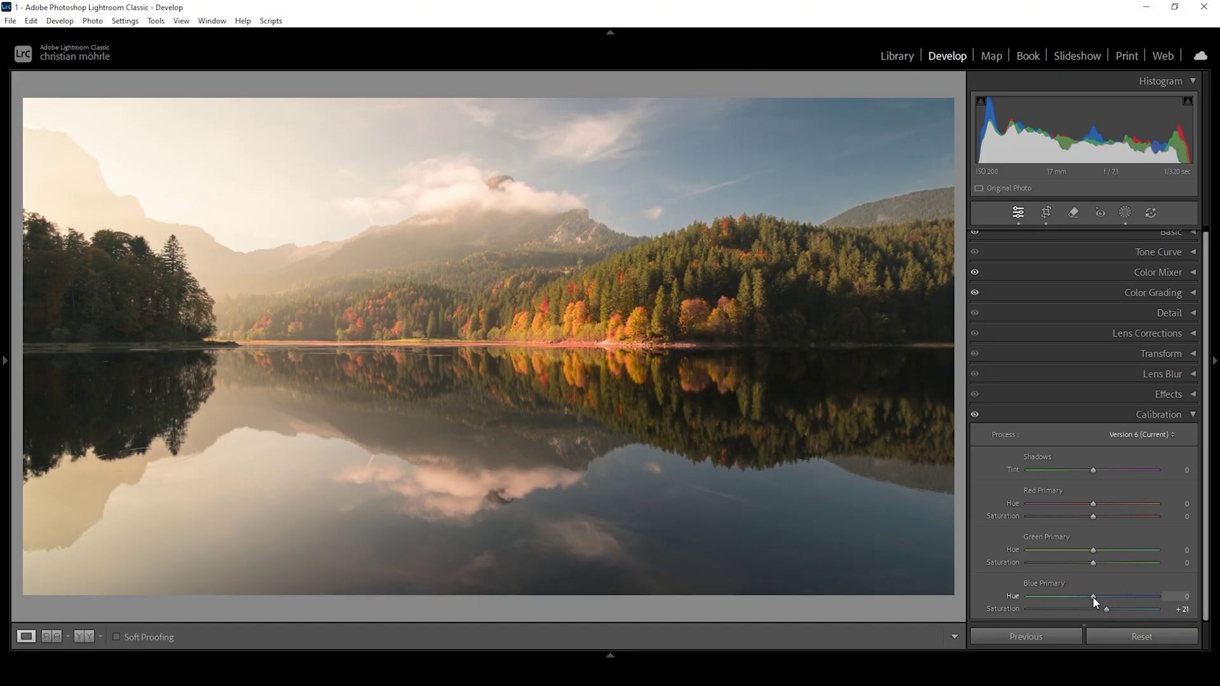
left_click_drag(1093, 597, 1091, 598)
left_click(1108, 416)
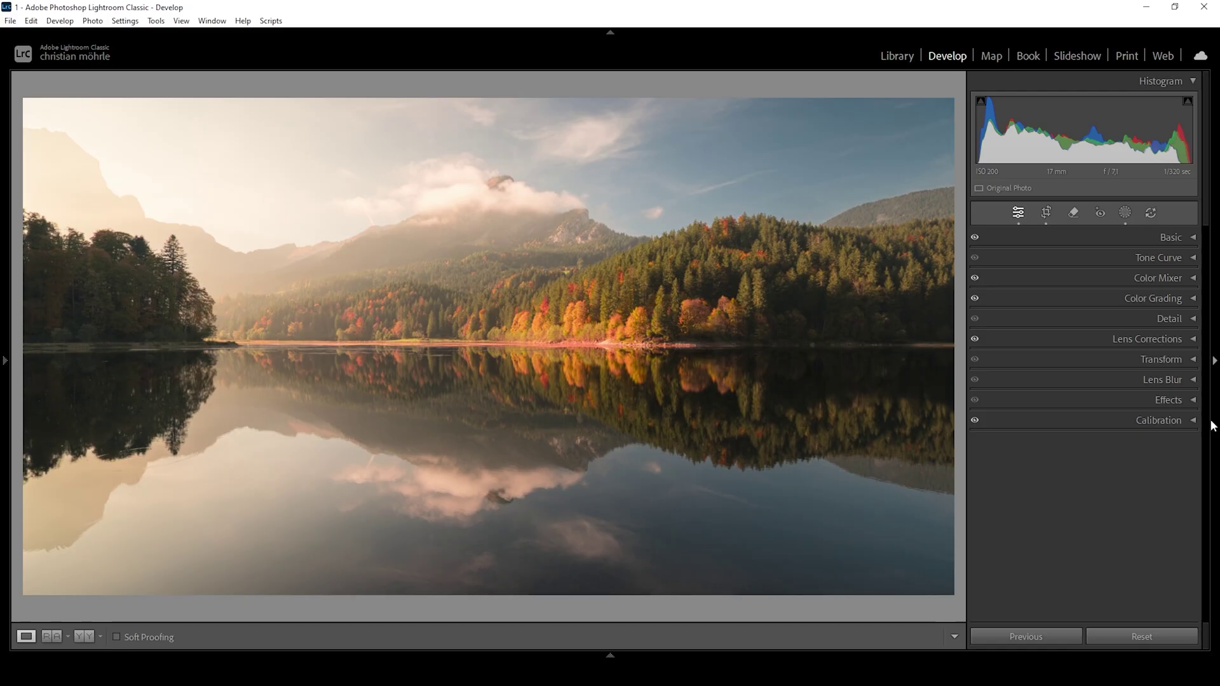
left_click(1166, 319)
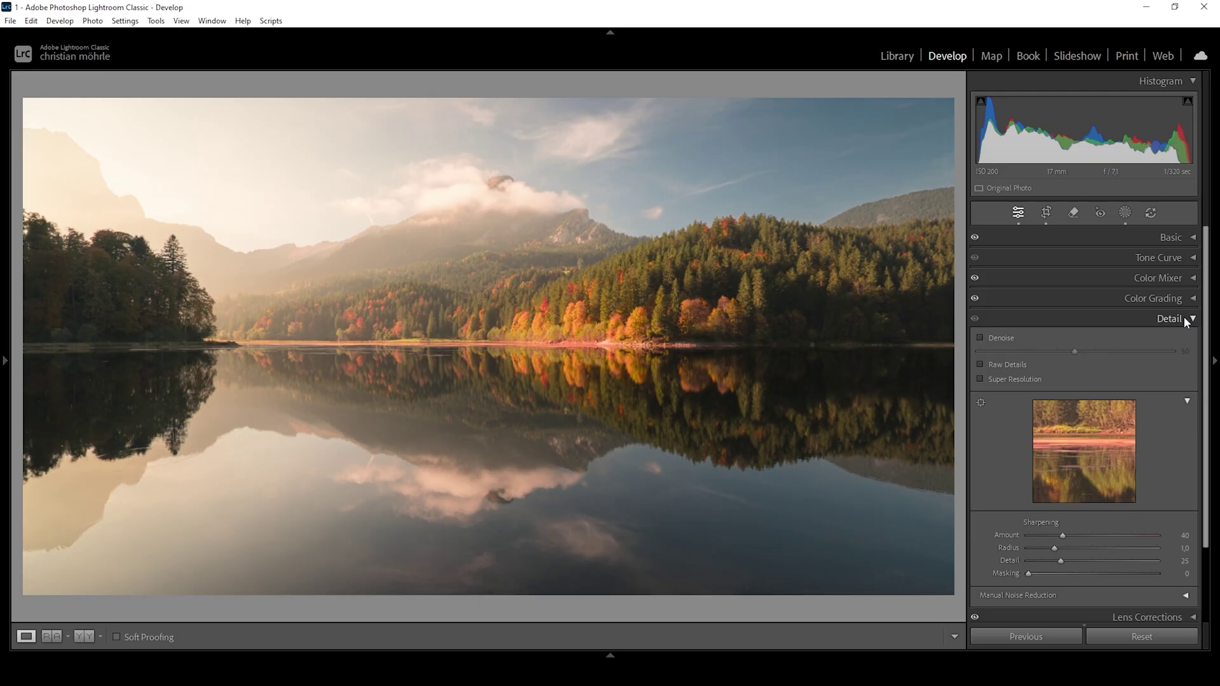
Step: Set sharpening to Amount 64, Radius 0.5, Detail 100 and Masking 66
scroll(1048, 538, "down", 1)
left_click_drag(1056, 525, 1011, 527)
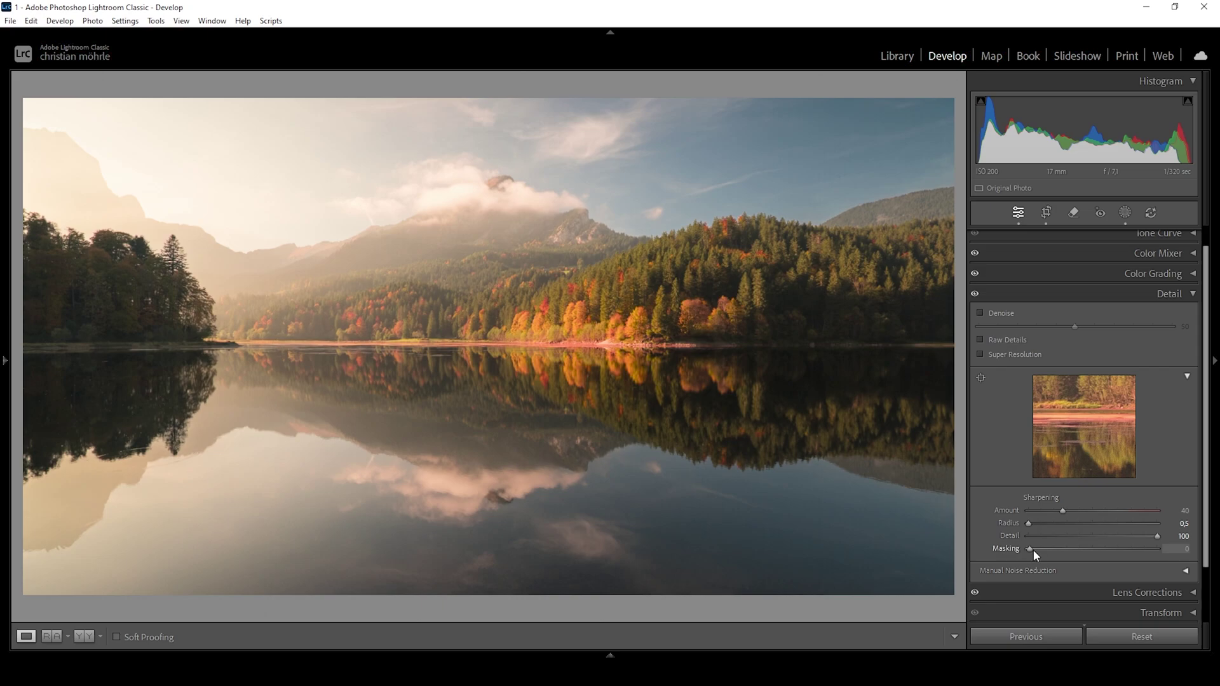
left_click_drag(1043, 550, 1108, 532)
left_click_drag(1078, 509, 1080, 514)
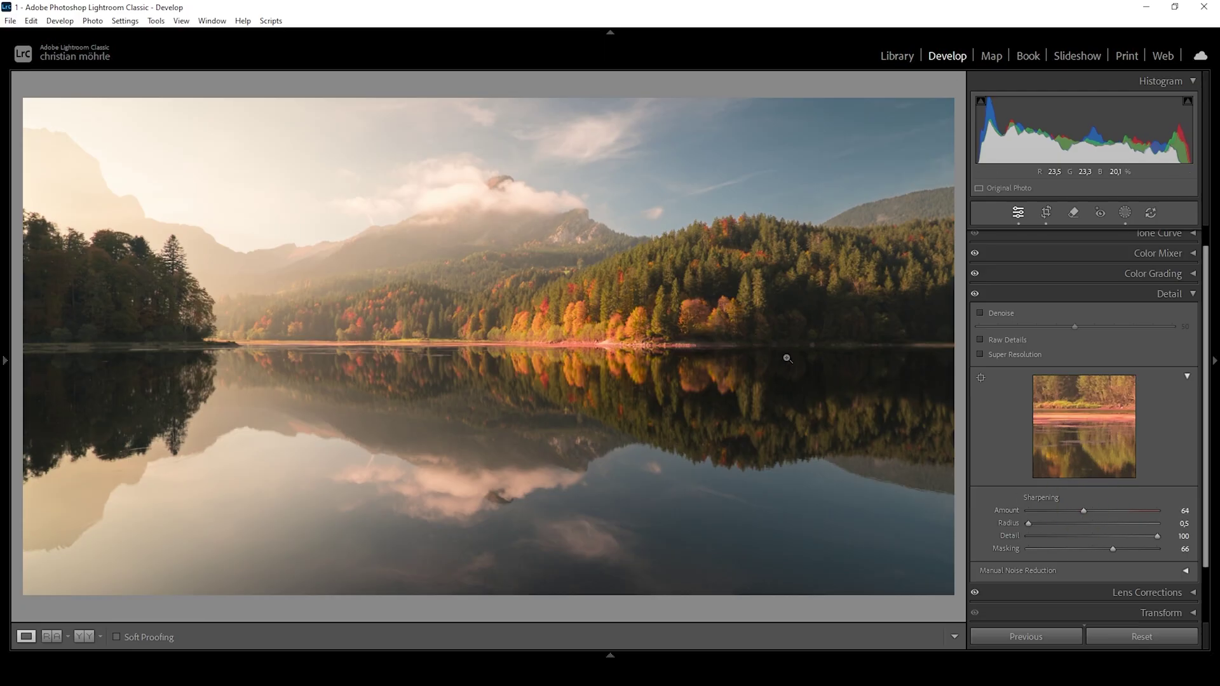